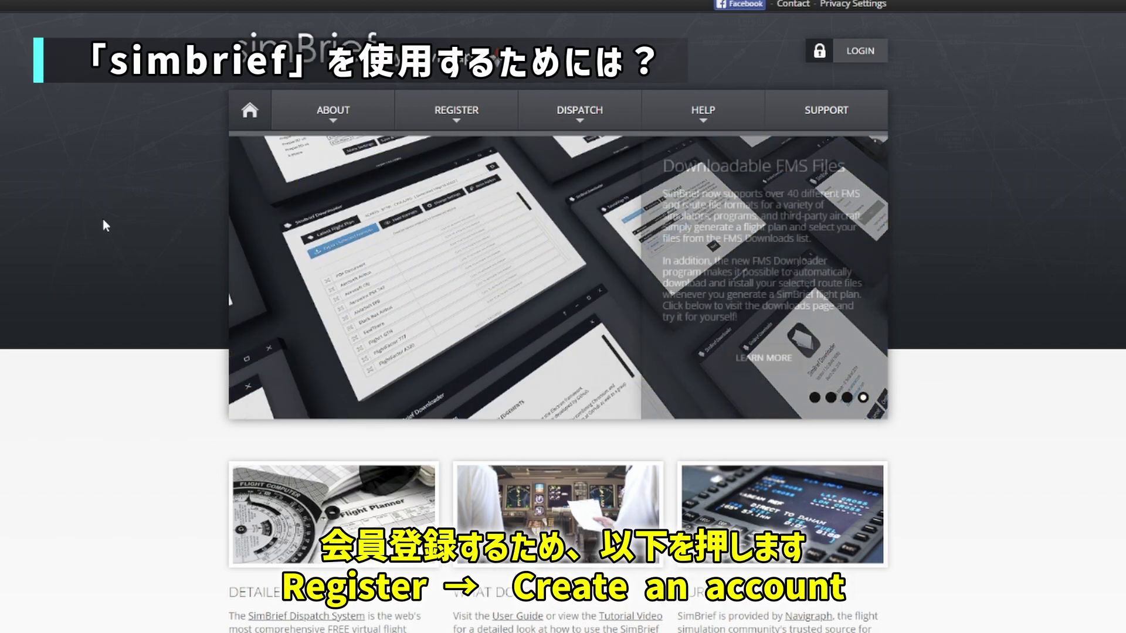
Step: Sign in with the Navigraph account, skipping the Unlimited offer and declining the SimBrief data import
{"action": "mouse_move", "coordinate": [443, 117]}
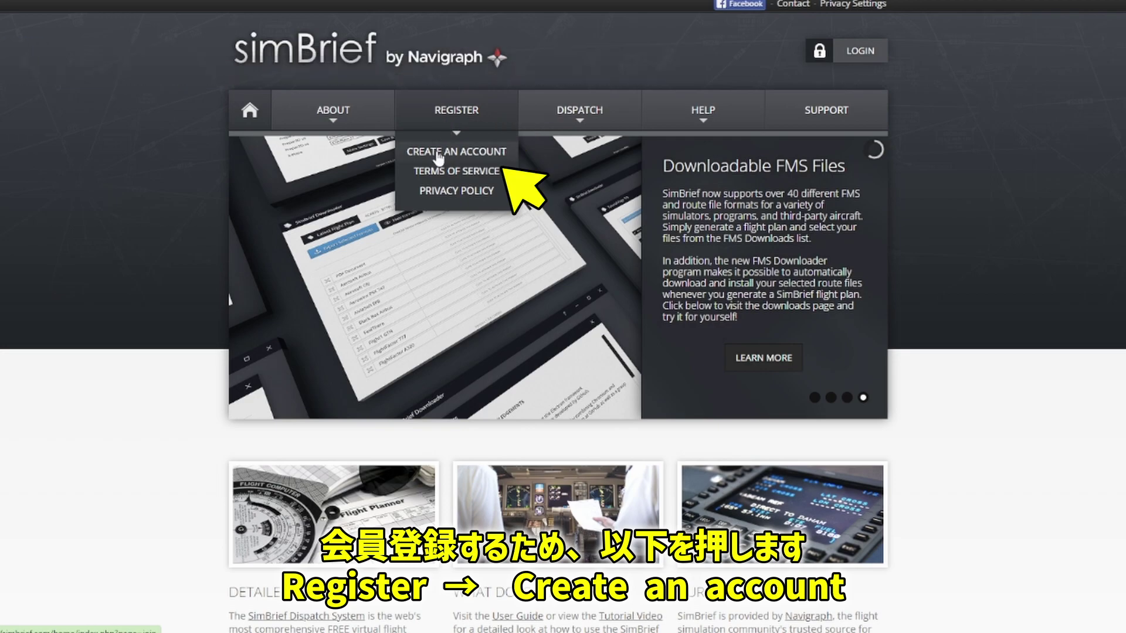
{"action": "left_click", "coordinate": [439, 154]}
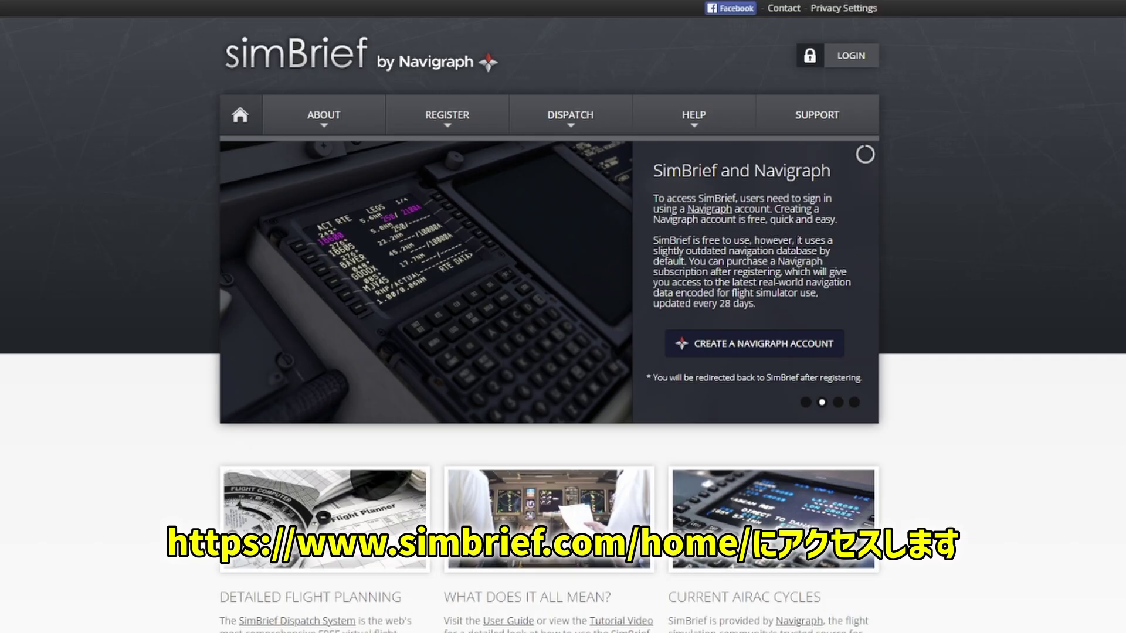
{"action": "left_click", "coordinate": [848, 59]}
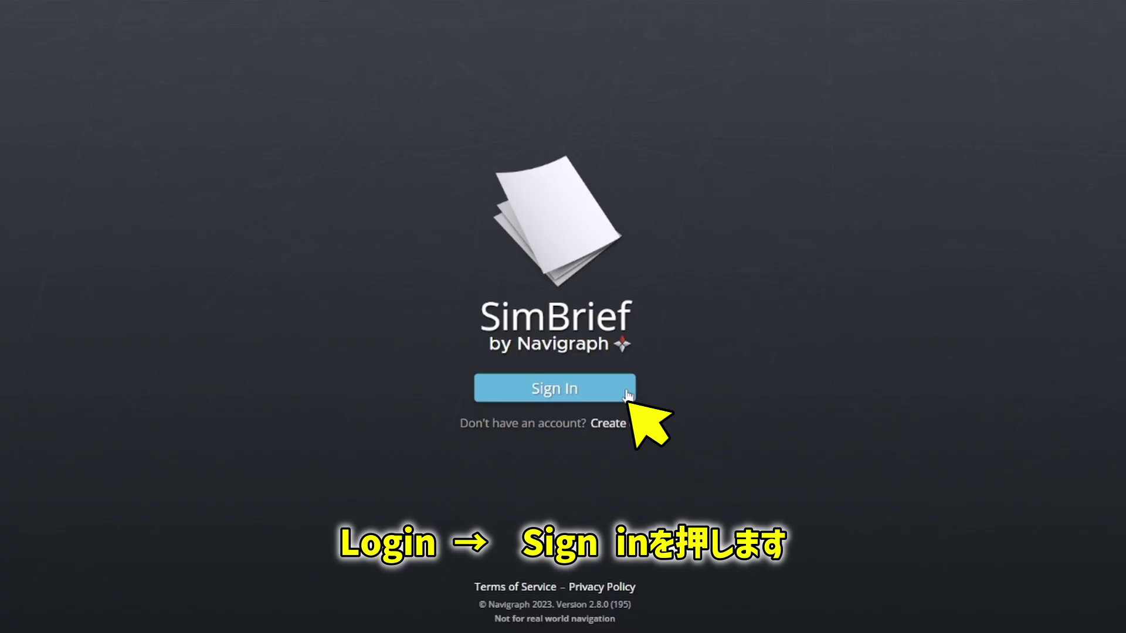
{"action": "left_click", "coordinate": [627, 396]}
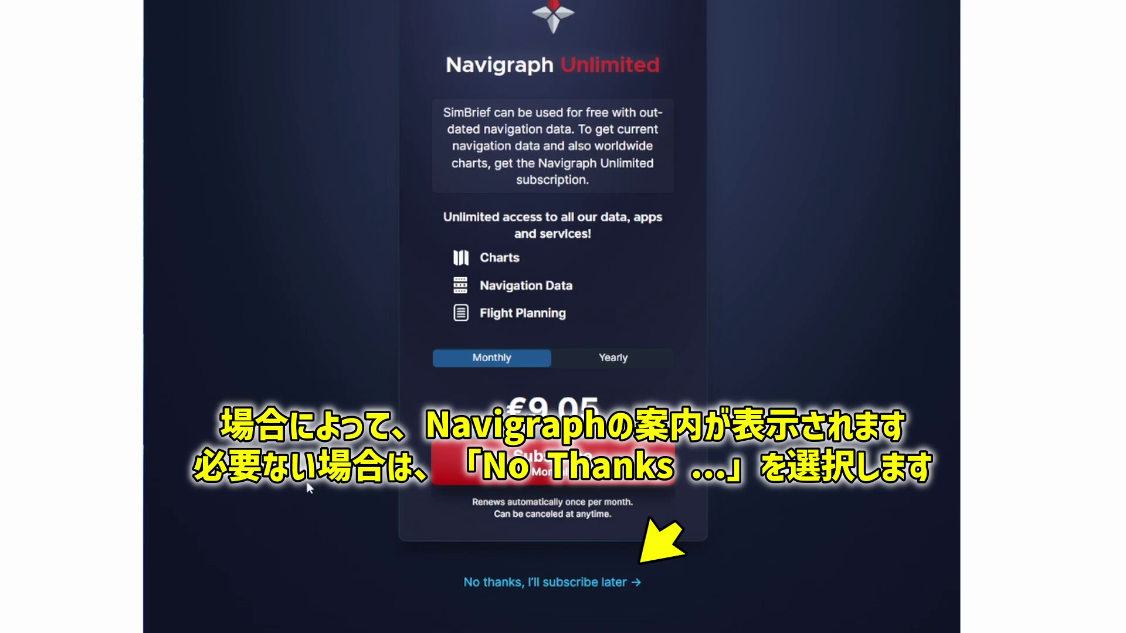
{"action": "left_click", "coordinate": [599, 583]}
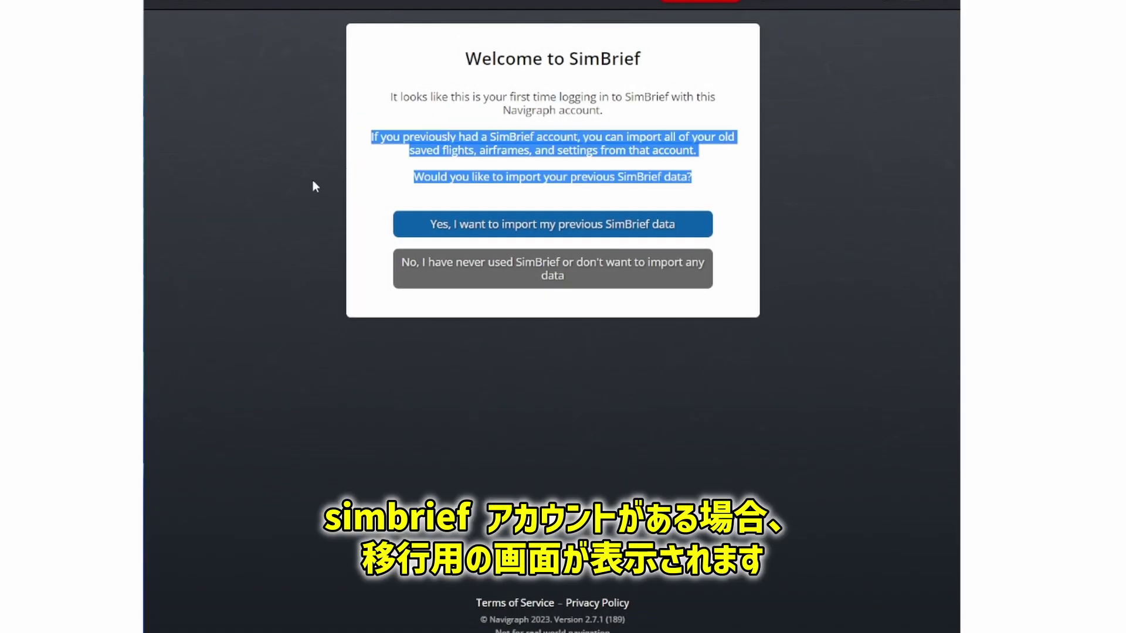
{"action": "left_click", "coordinate": [221, 275]}
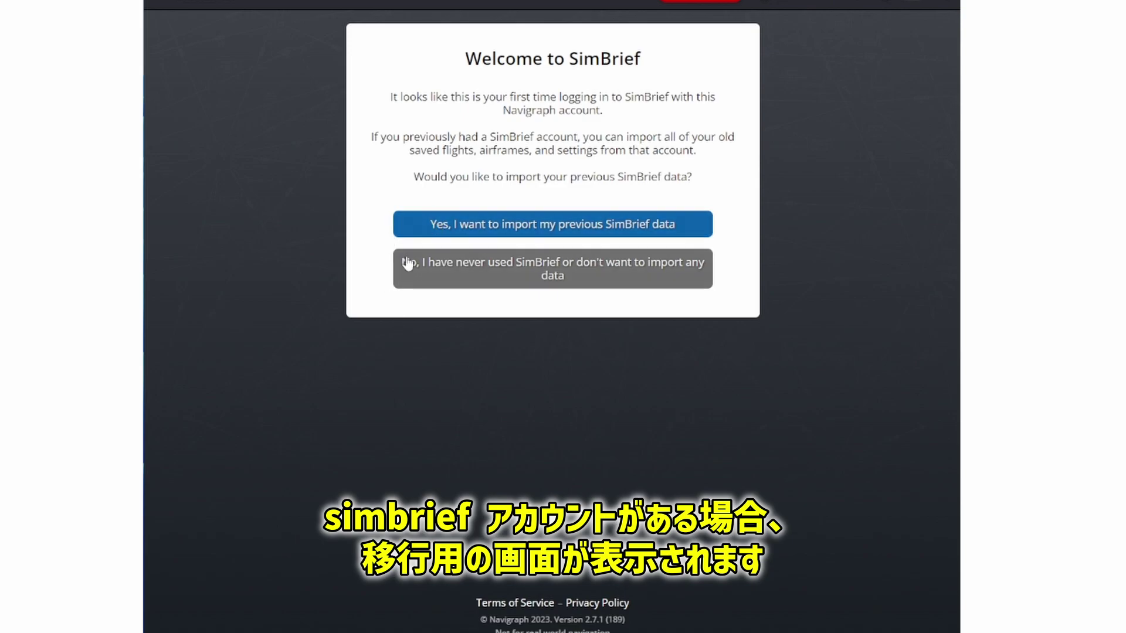
{"action": "left_click", "coordinate": [478, 275]}
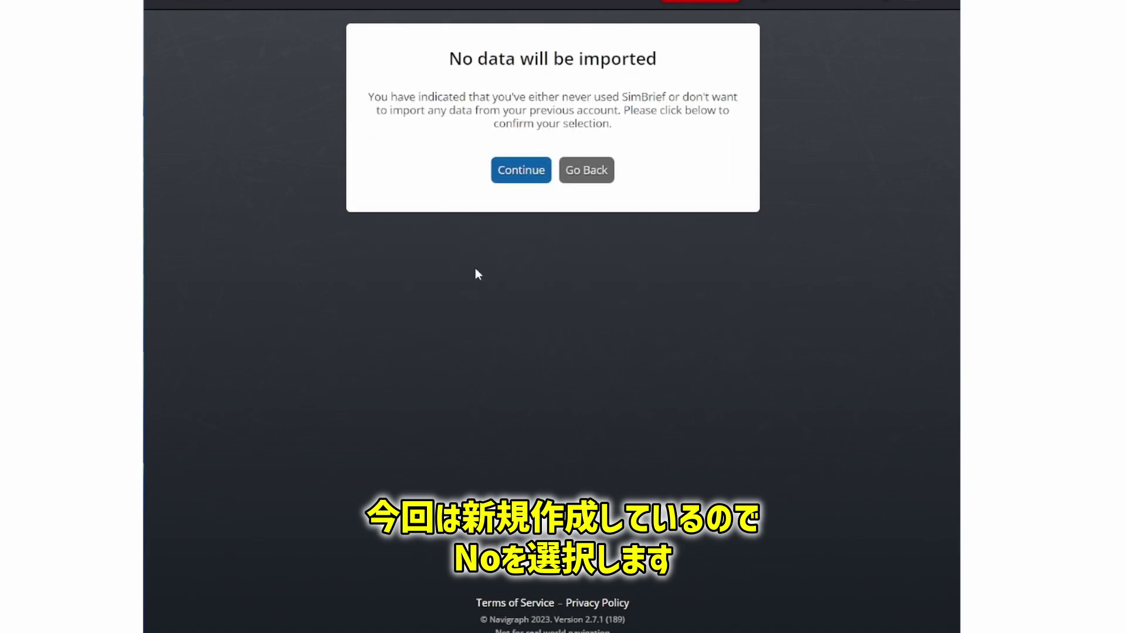
{"action": "left_click", "coordinate": [523, 173]}
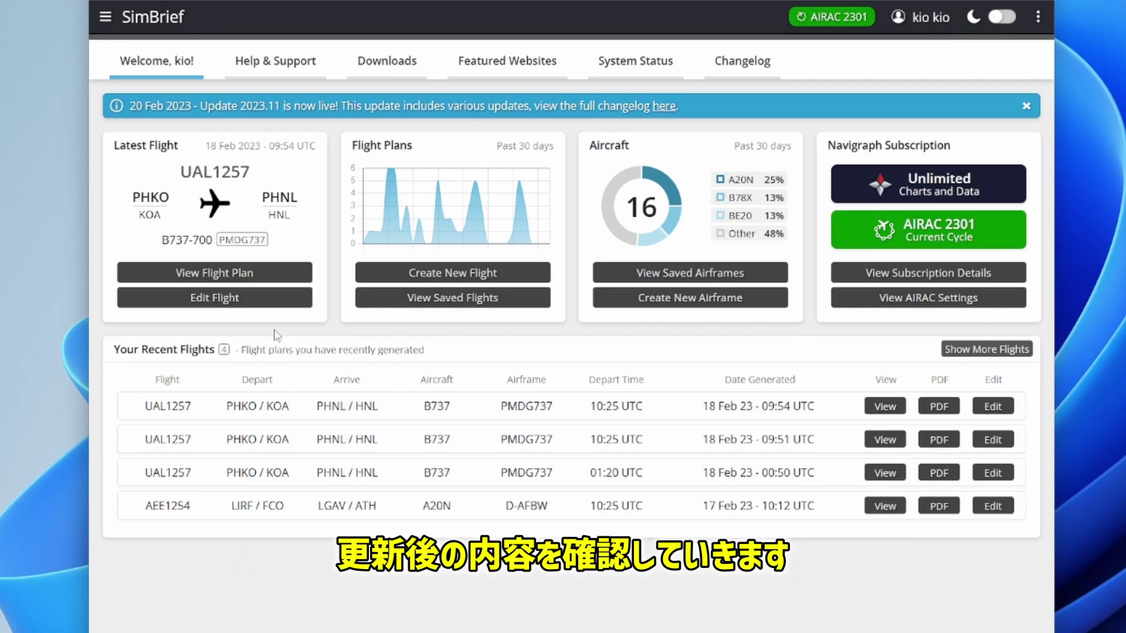
{"action": "left_click", "coordinate": [273, 283]}
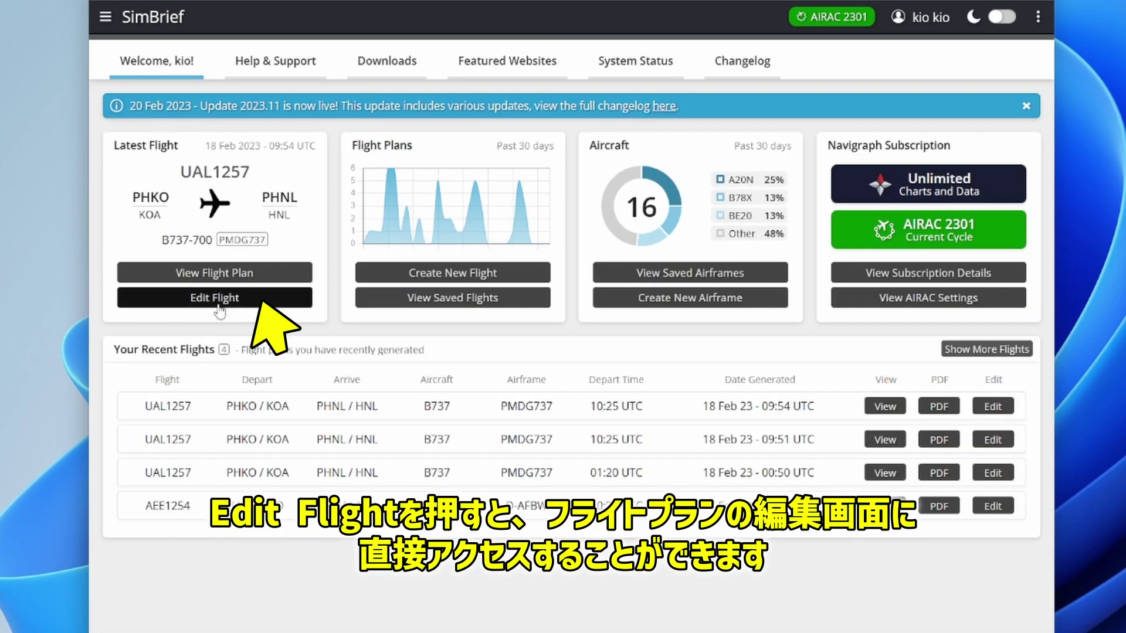
{"action": "left_click", "coordinate": [225, 306]}
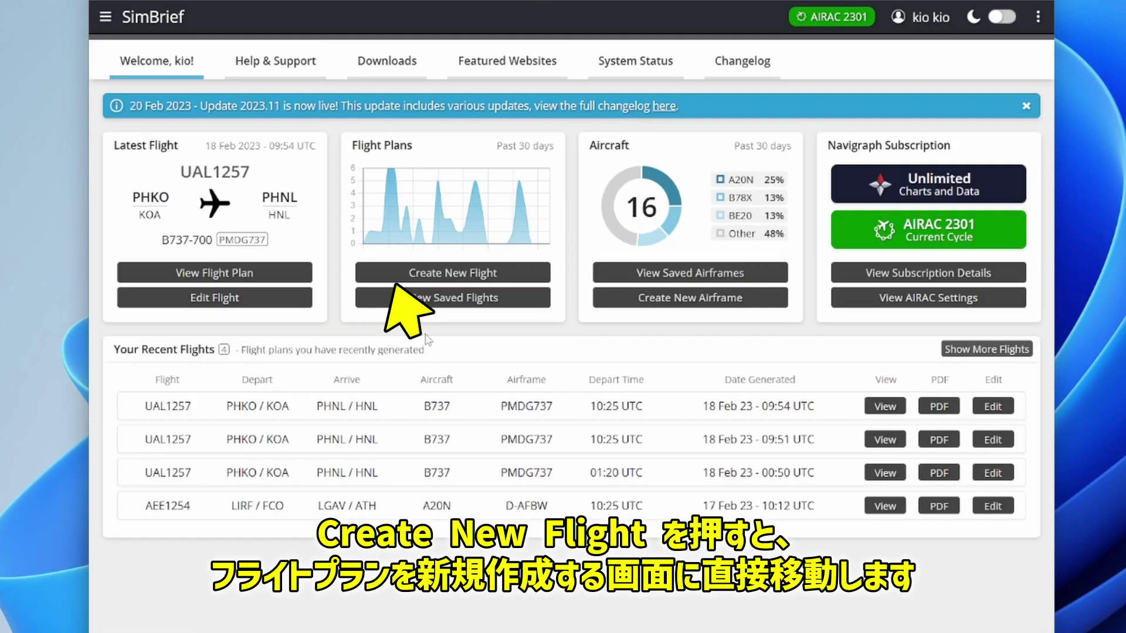
{"action": "left_click", "coordinate": [478, 273]}
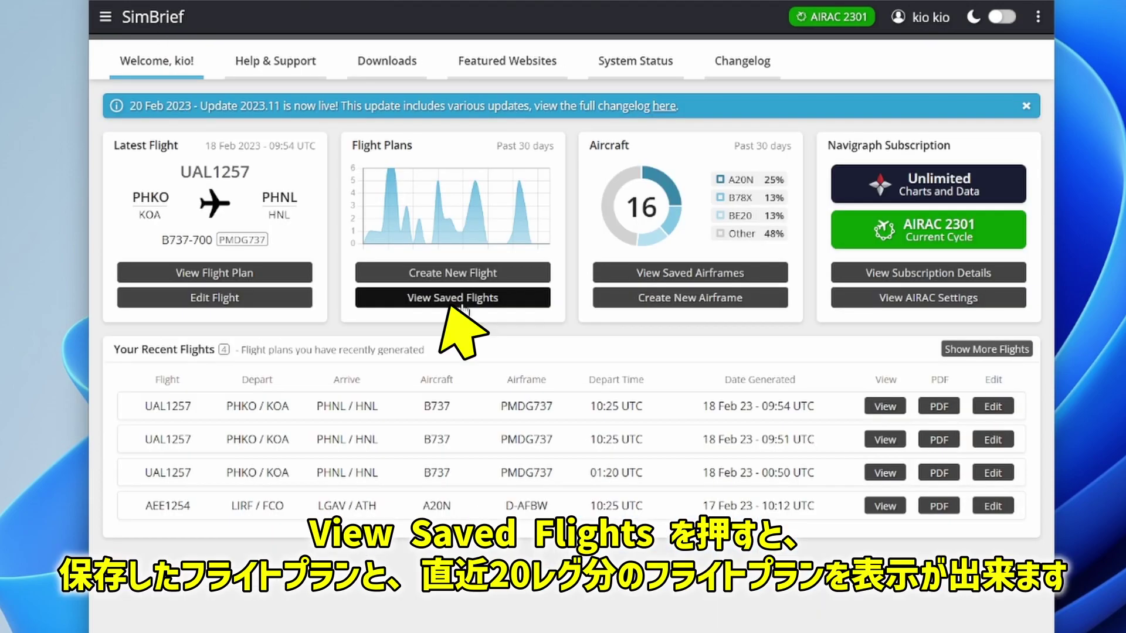
{"action": "left_click", "coordinate": [461, 299]}
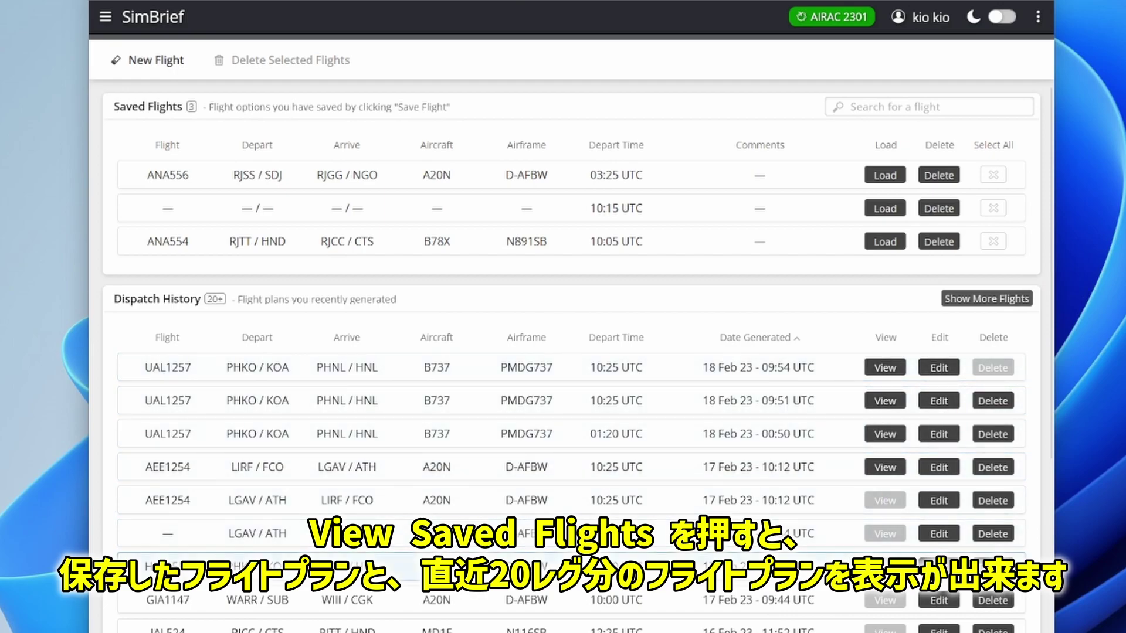
{"action": "scroll", "coordinate": [861, 530], "scroll_direction": "down", "scroll_amount": 6}
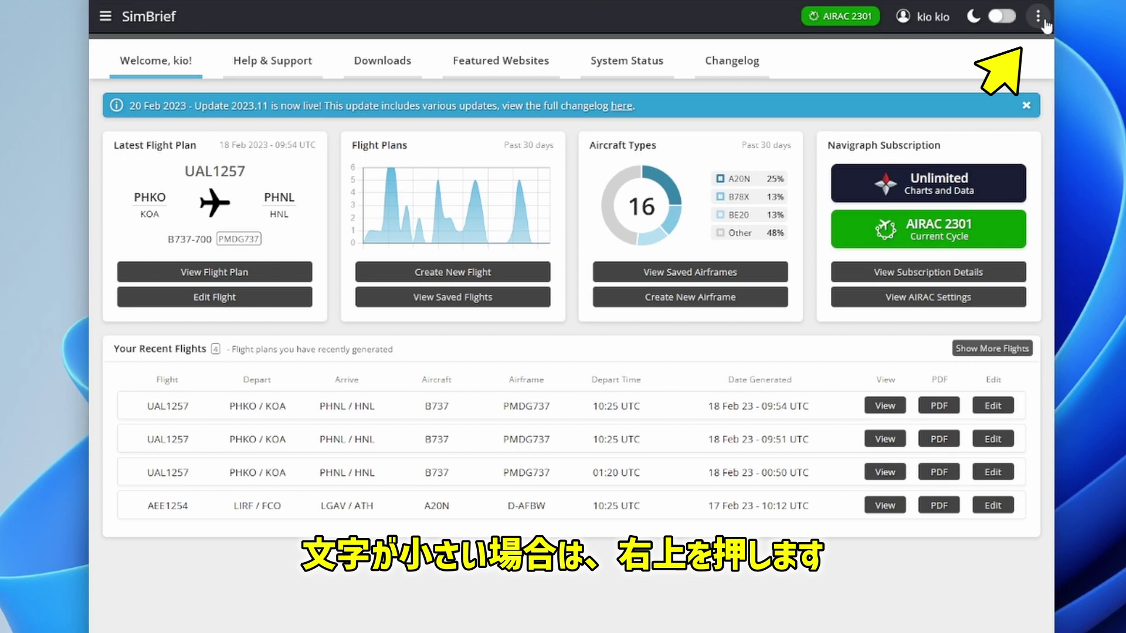
{"action": "left_click", "coordinate": [1042, 19]}
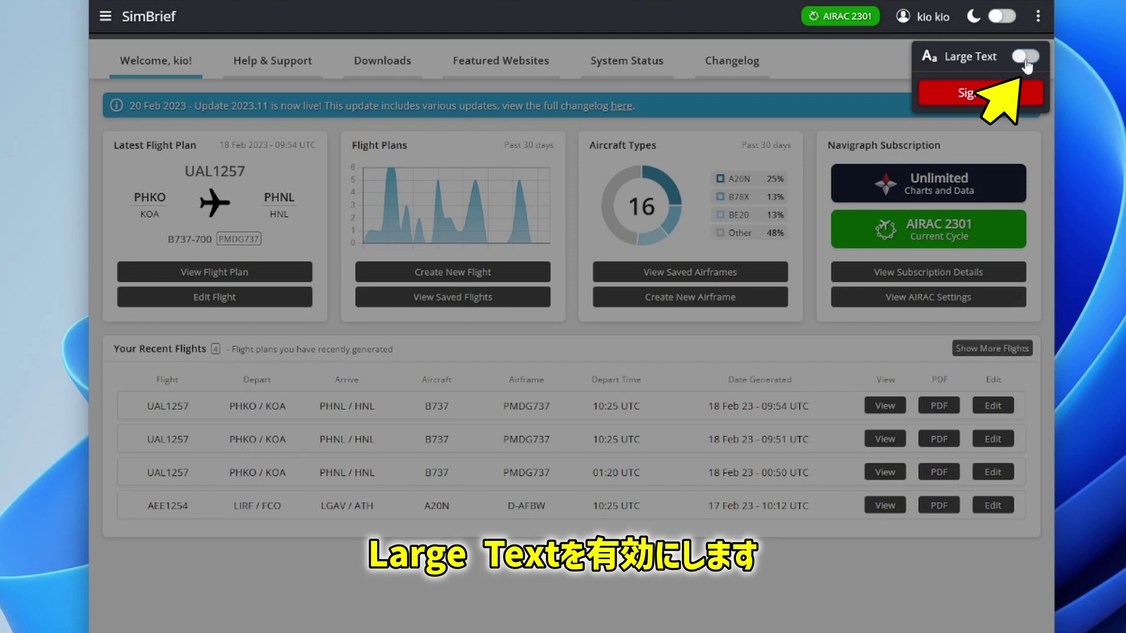
{"action": "left_click", "coordinate": [1025, 56]}
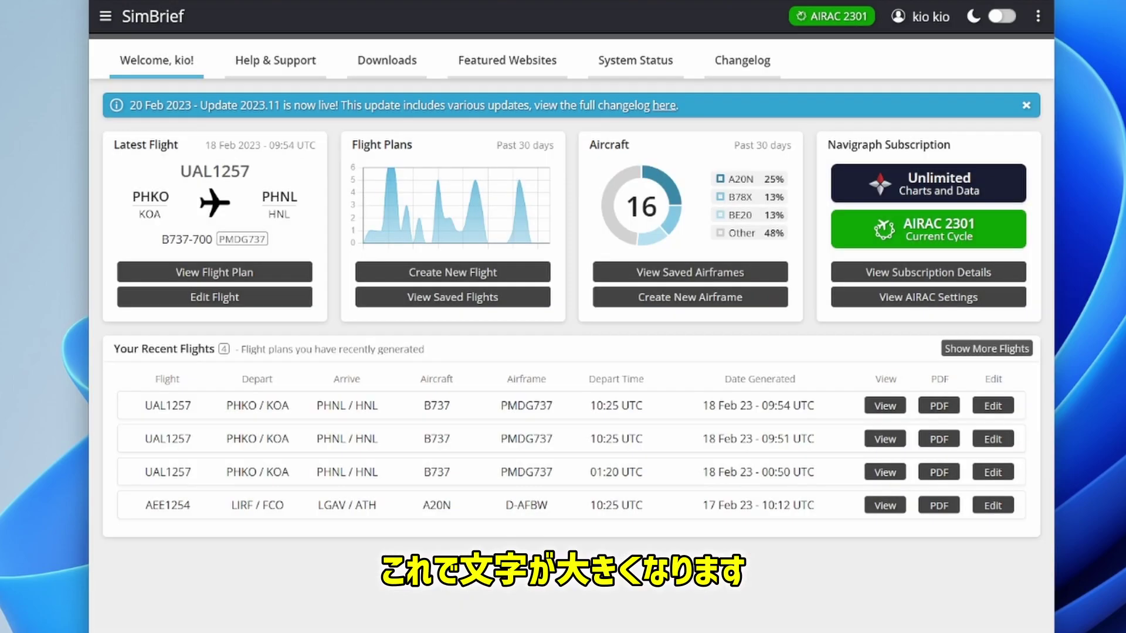
{"action": "left_click", "coordinate": [999, 17]}
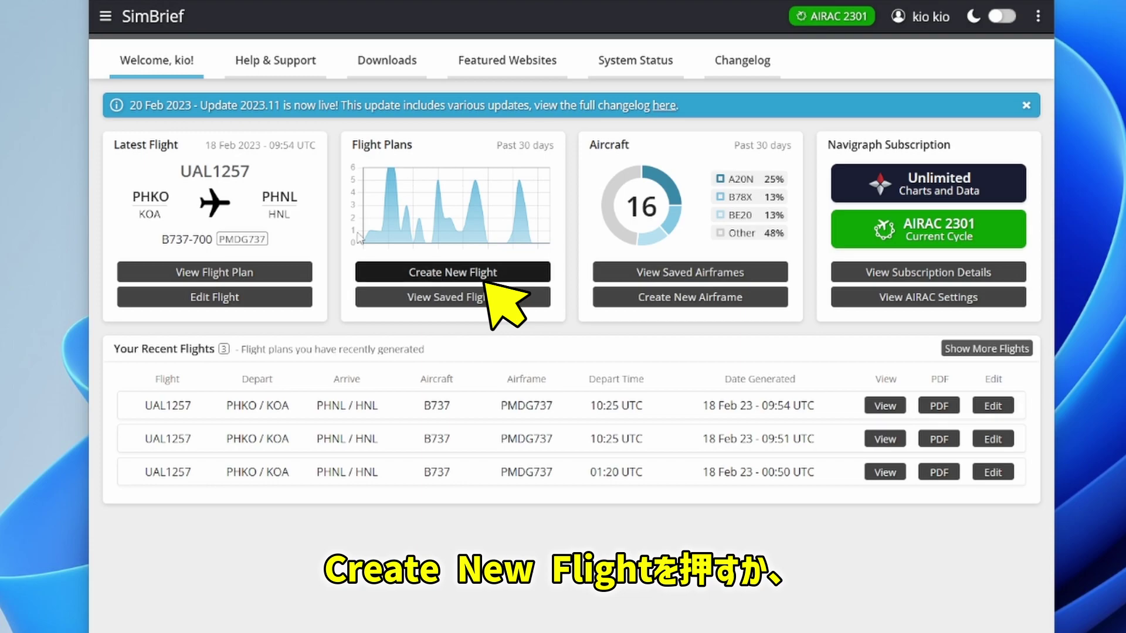
Step: Start a new flight plan with airline ANA and flight number 1234
{"action": "left_click", "coordinate": [106, 22]}
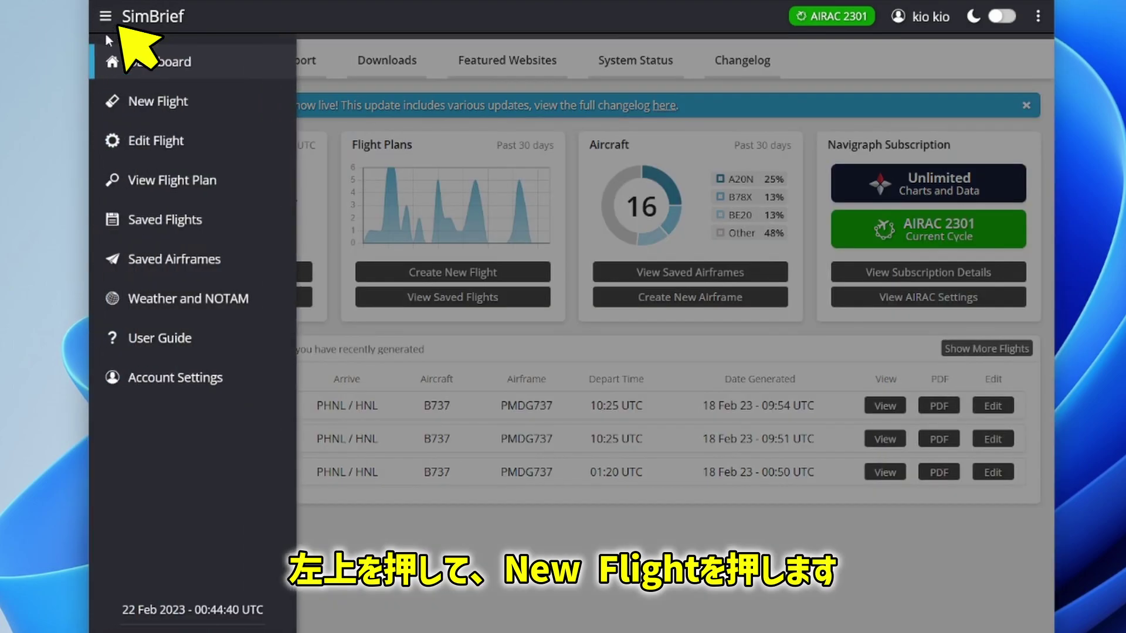
{"action": "left_click", "coordinate": [144, 104]}
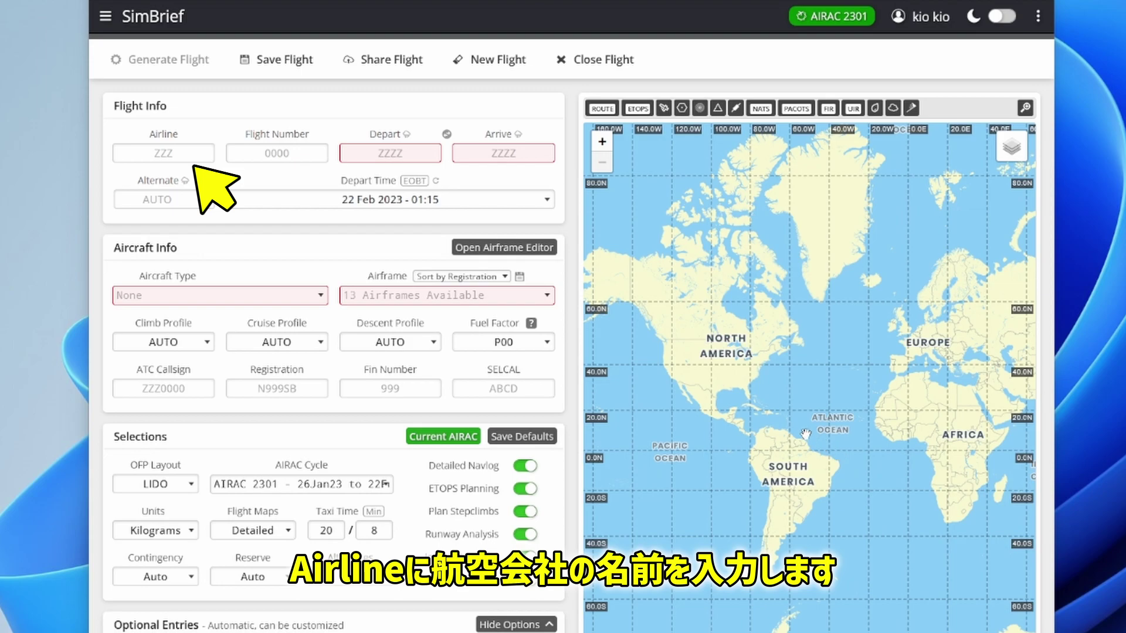
{"action": "left_click", "coordinate": [169, 150]}
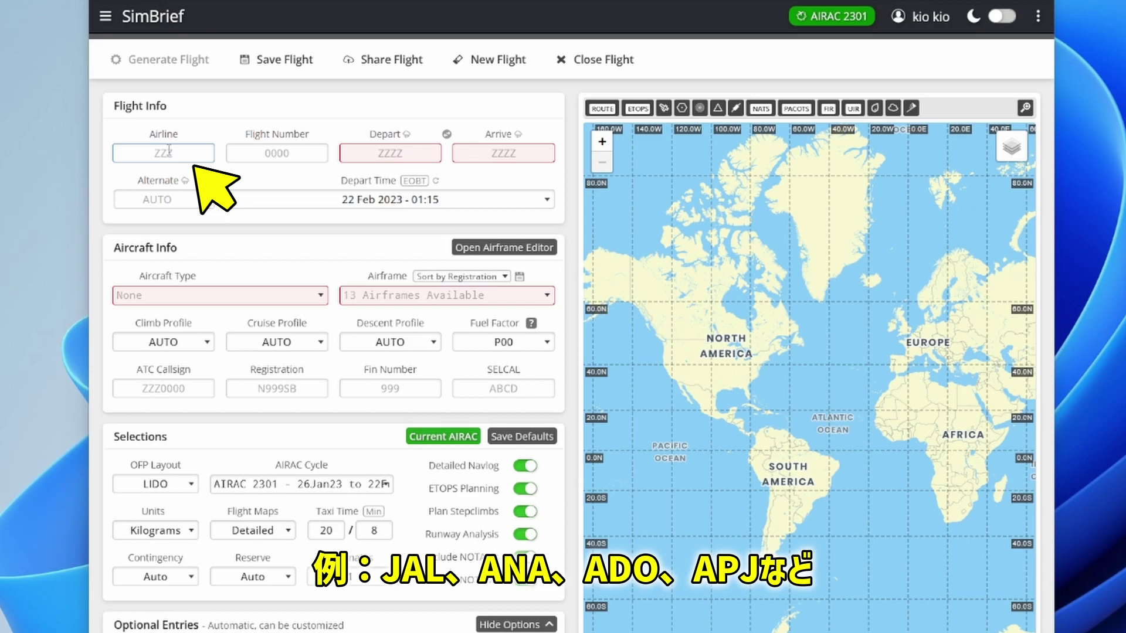
{"action": "type", "text": "ANA"}
{"action": "key", "text": "Tab"}
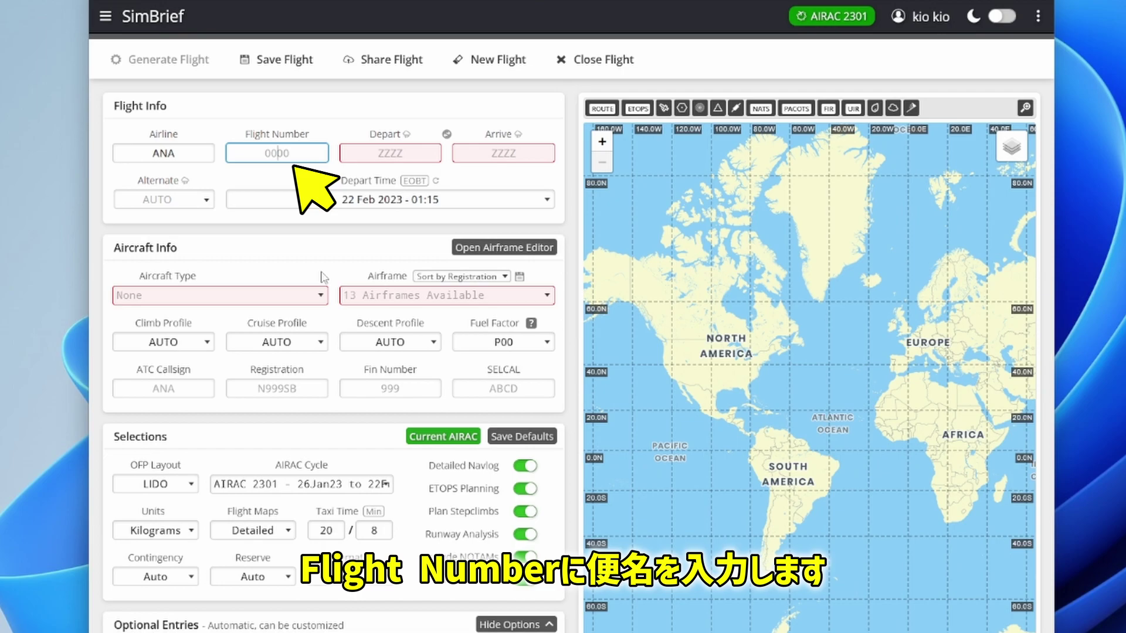
{"action": "type", "text": "1234"}
{"action": "key", "text": "Tab"}
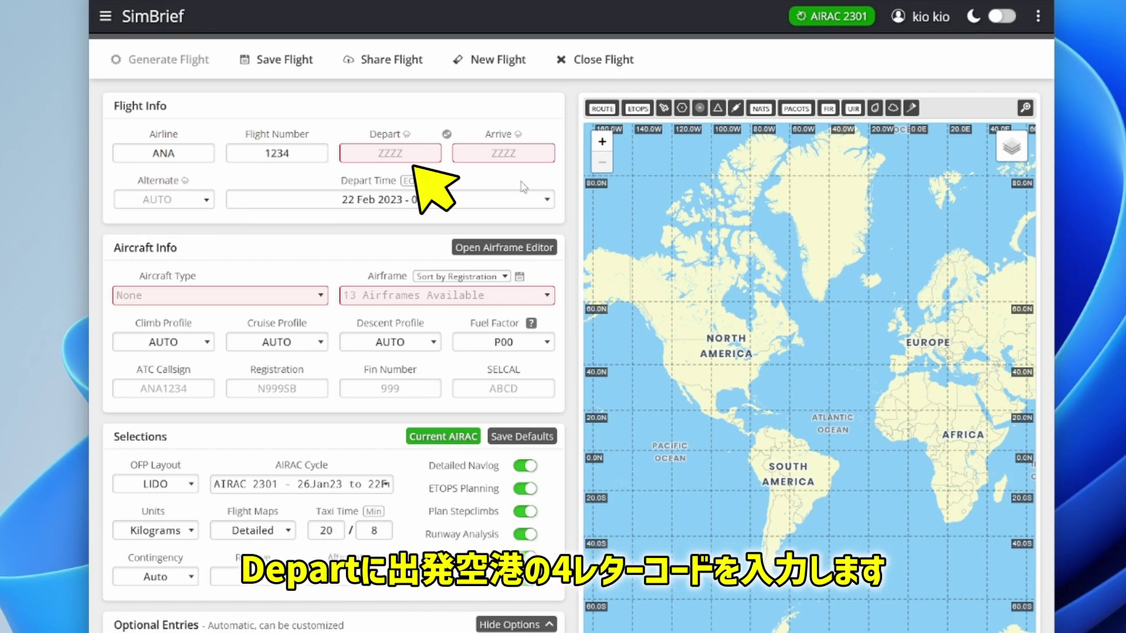
Step: Set departure RJTT and arrival RJOO, keeping the alternate on AUTO
{"action": "left_click", "coordinate": [423, 157]}
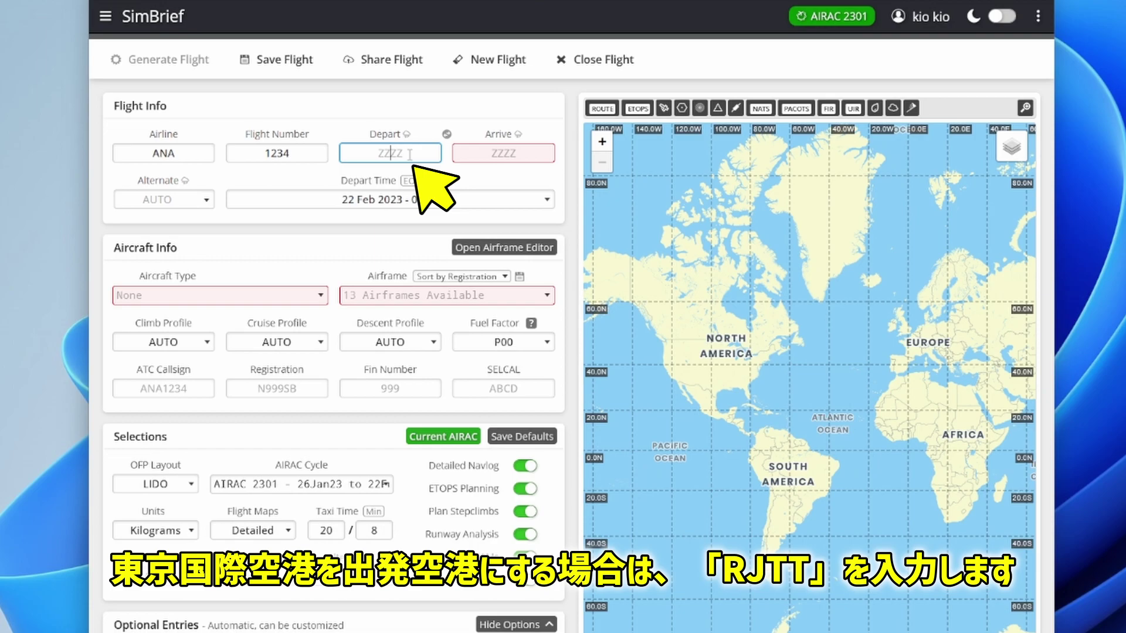
{"action": "type", "text": "RJTT"}
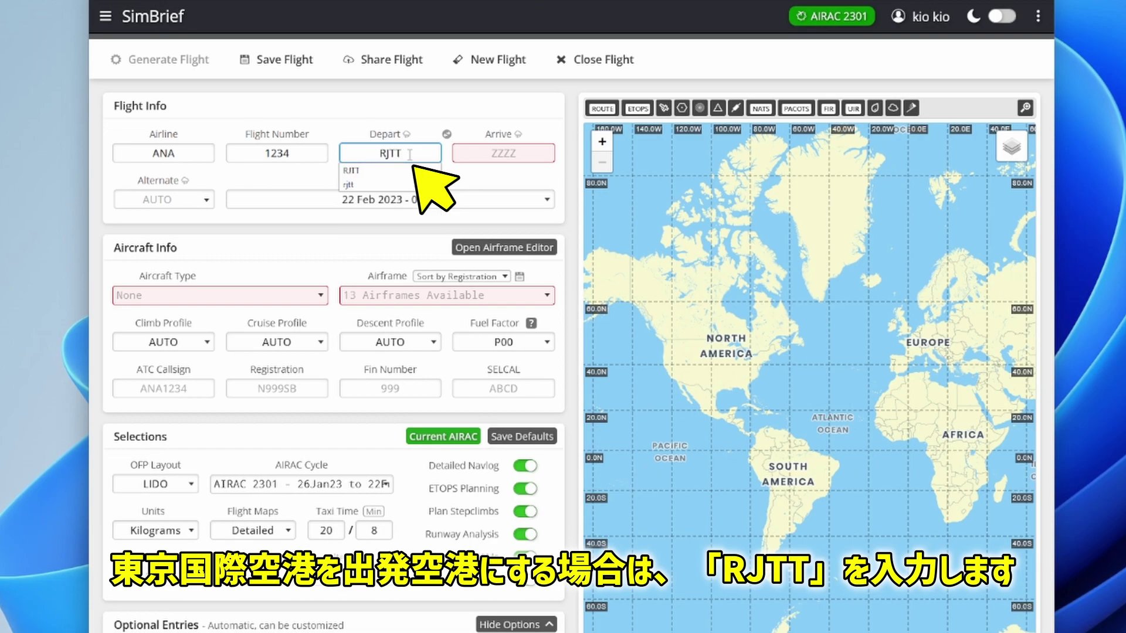
{"action": "left_click", "coordinate": [477, 198]}
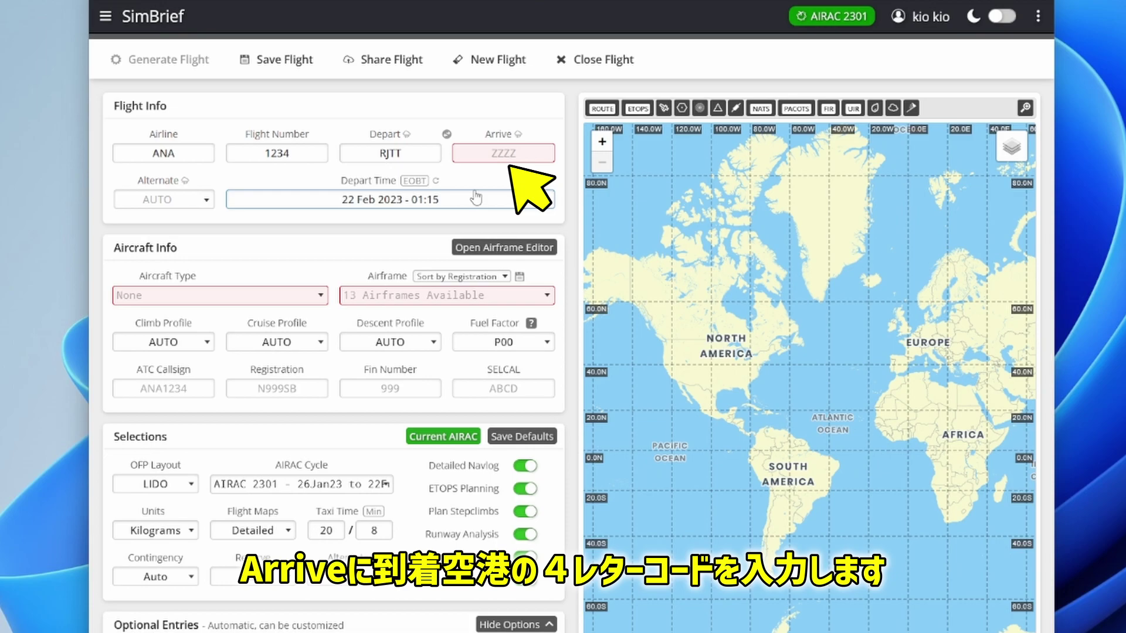
{"action": "left_click", "coordinate": [499, 153]}
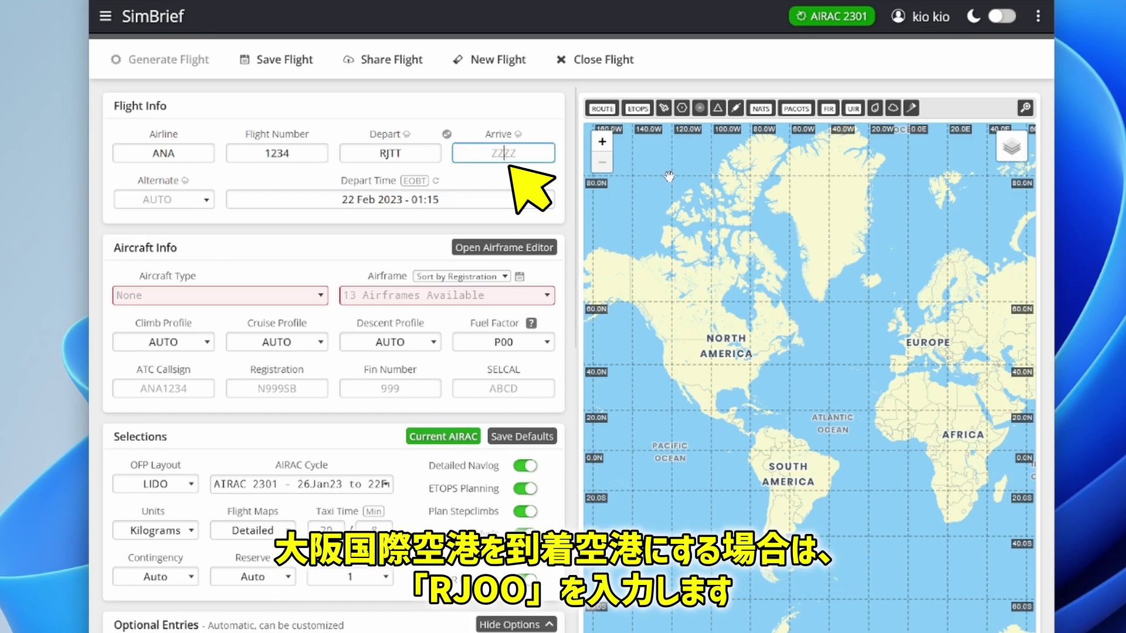
{"action": "type", "text": "RJOO"}
{"action": "left_click", "coordinate": [481, 105]}
{"action": "left_click", "coordinate": [210, 205]}
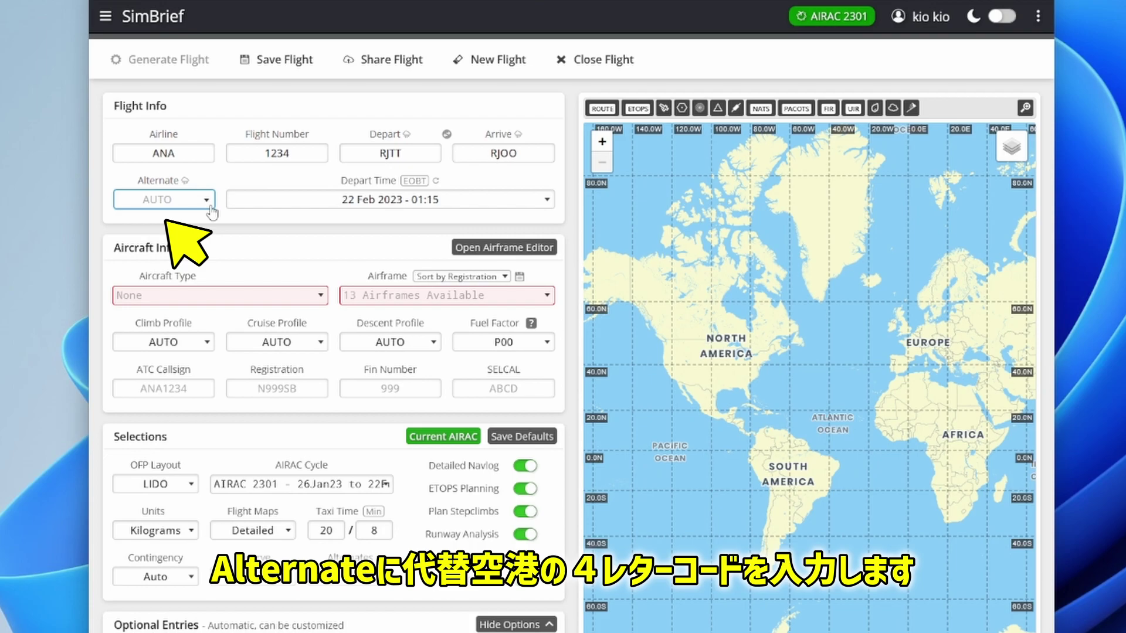
{"action": "left_click", "coordinate": [210, 207]}
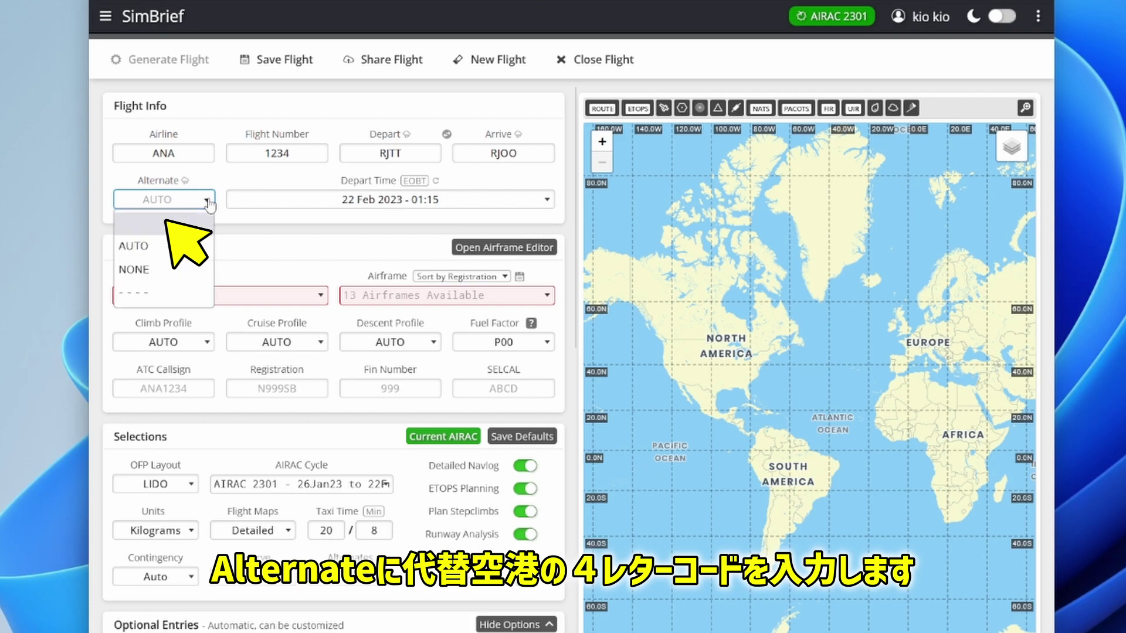
{"action": "left_click", "coordinate": [191, 254]}
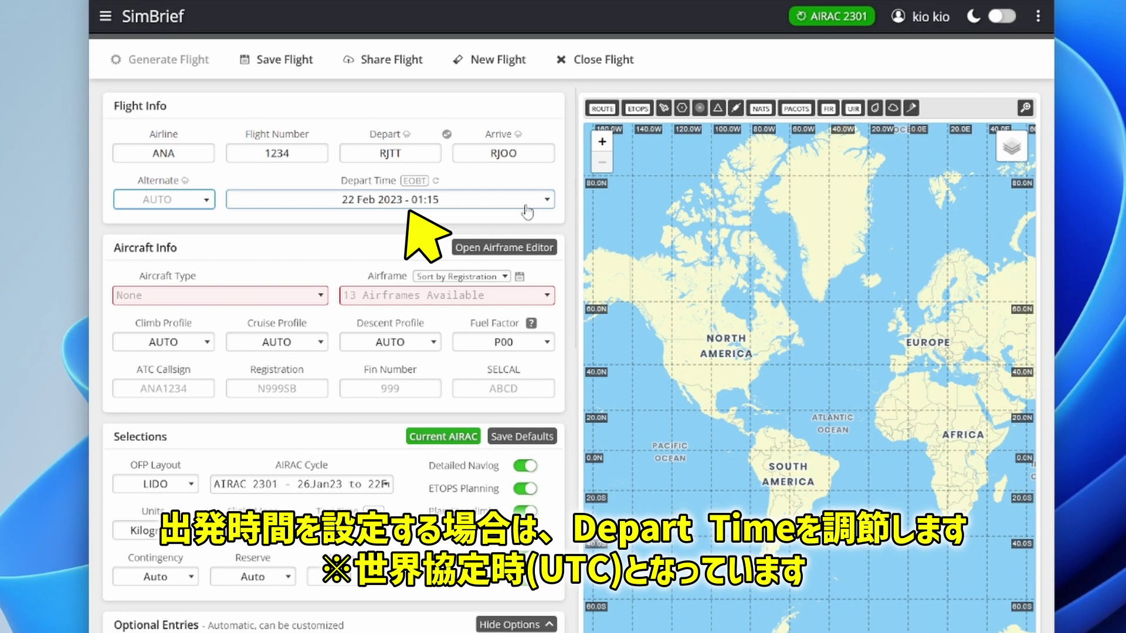
Step: Choose aircraft type A20N A320-251N with the FlyByWire airframe D-AFBW
{"action": "left_click", "coordinate": [258, 294]}
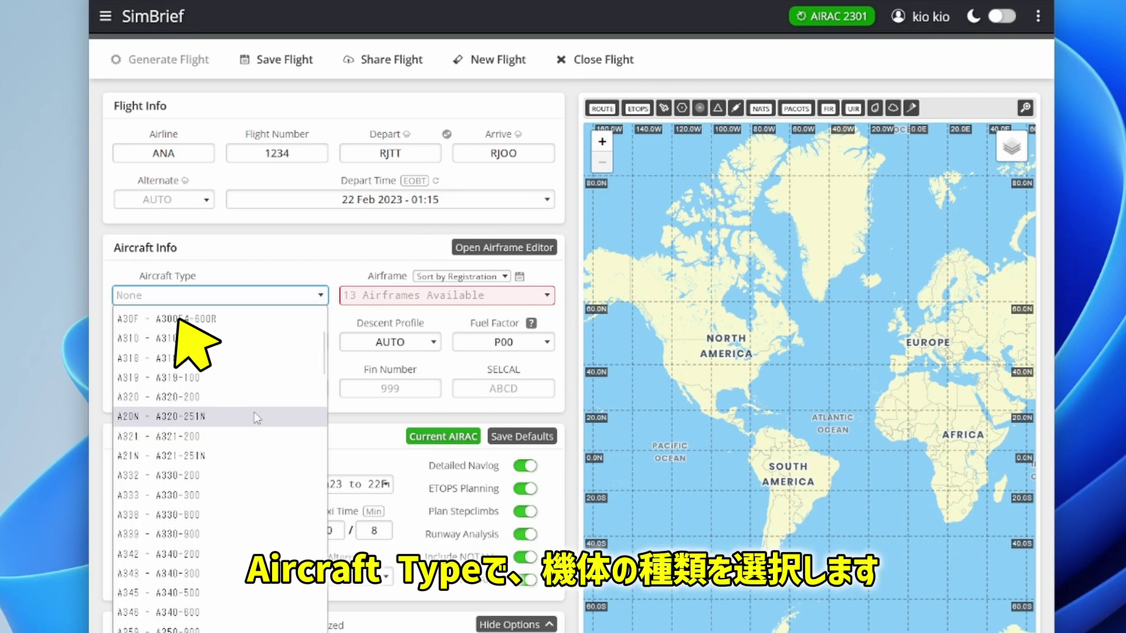
{"action": "left_click", "coordinate": [256, 416]}
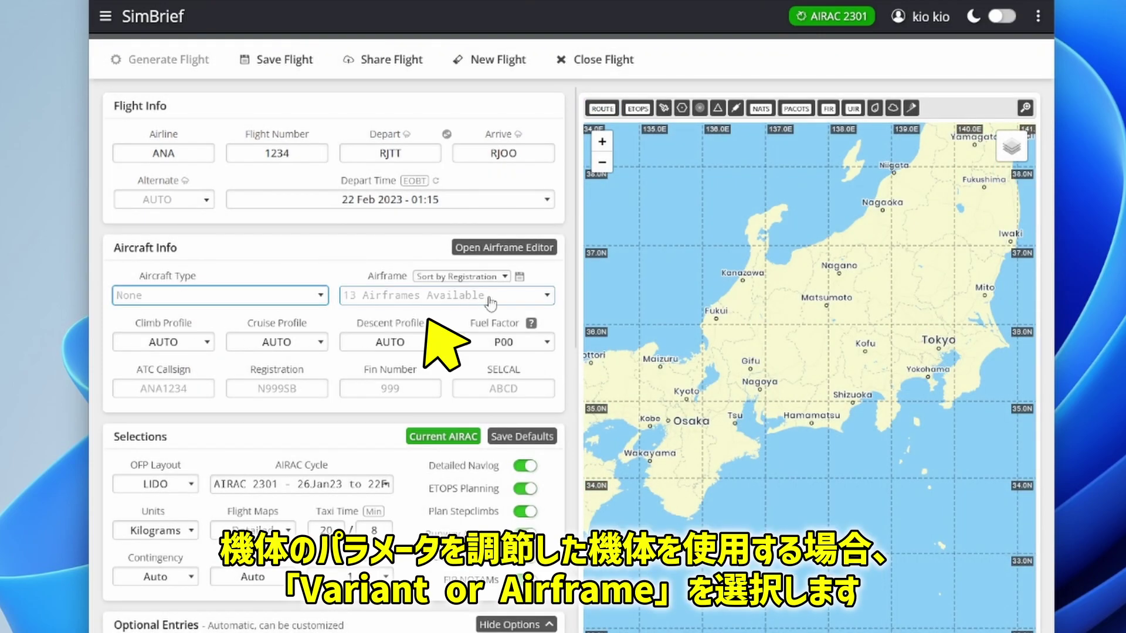
{"action": "left_click", "coordinate": [487, 296]}
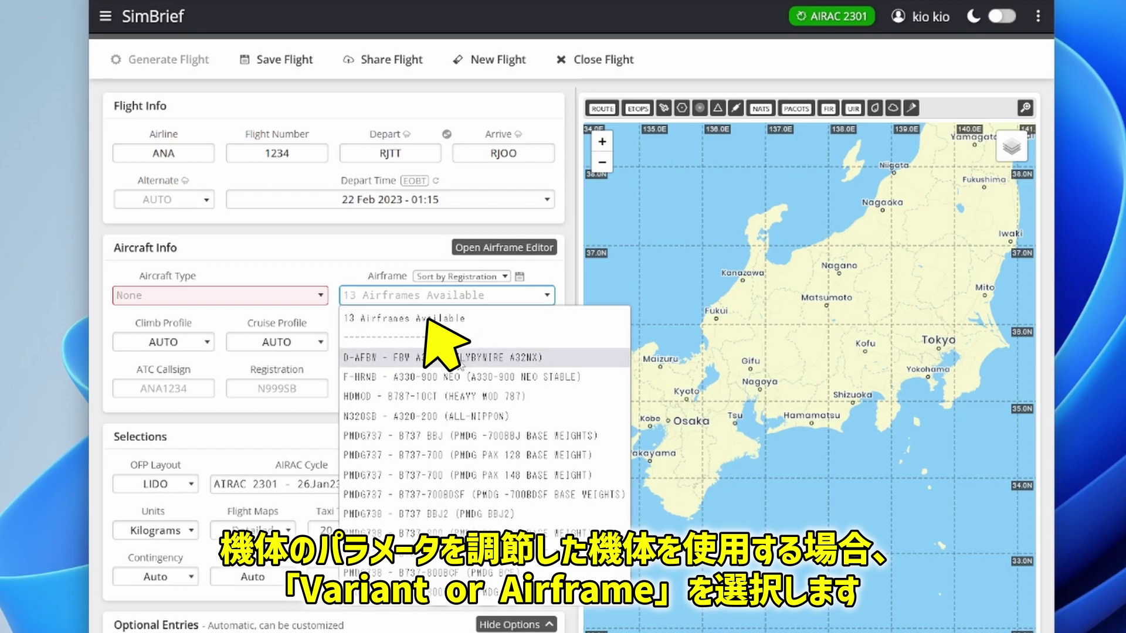
{"action": "left_click", "coordinate": [446, 358]}
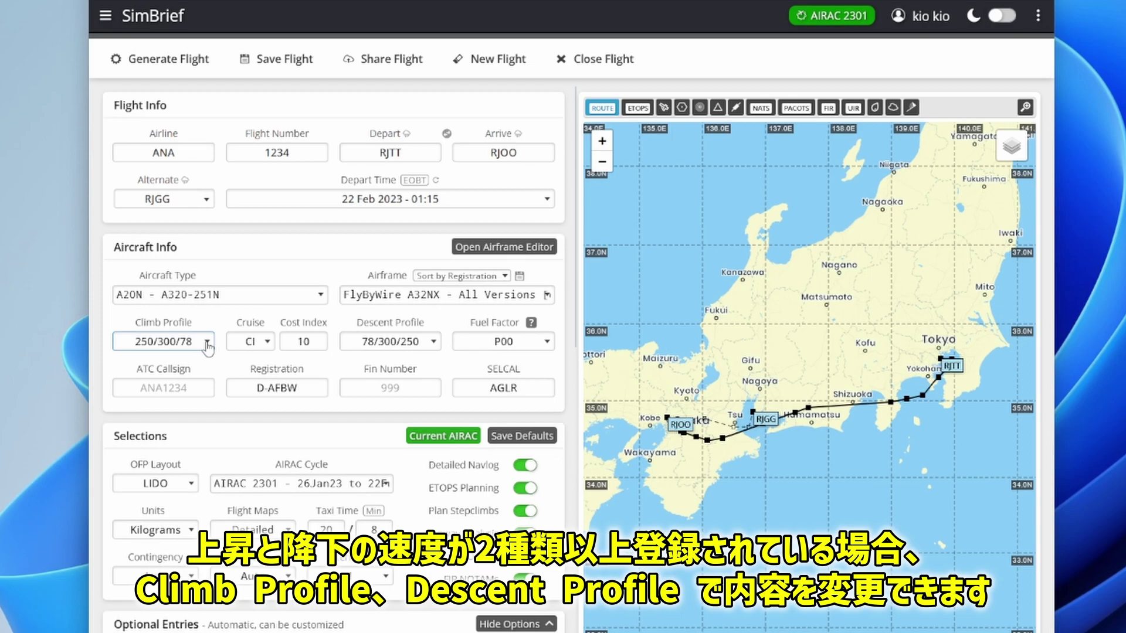
Step: Check the climb profiles and keep the 78/300/250 descent profile
{"action": "left_click", "coordinate": [207, 345]}
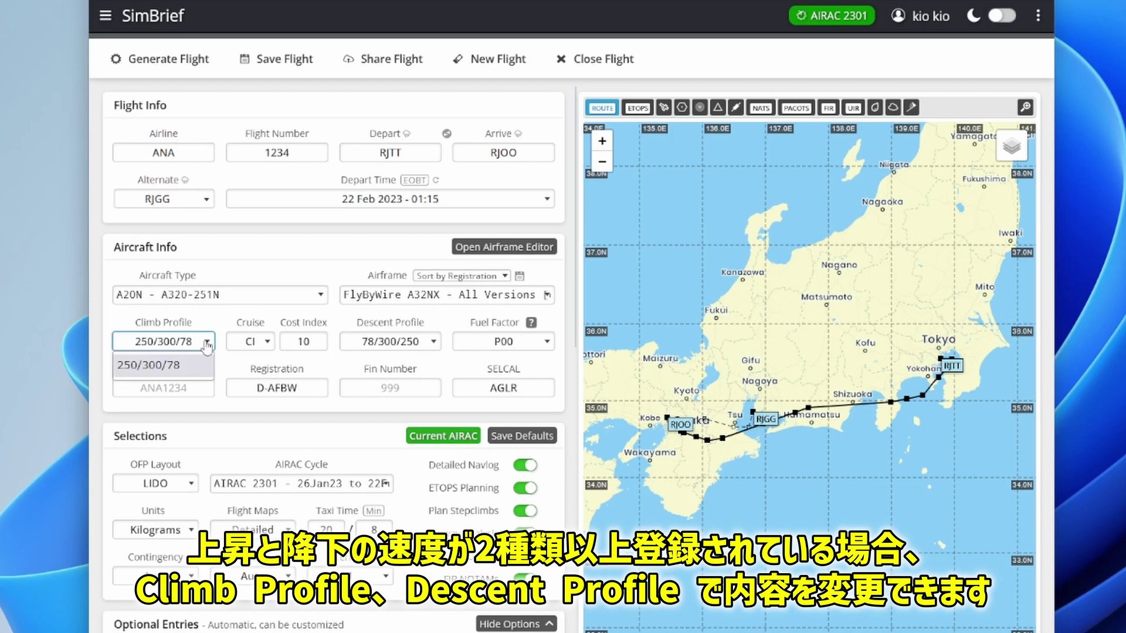
{"action": "left_click", "coordinate": [207, 346]}
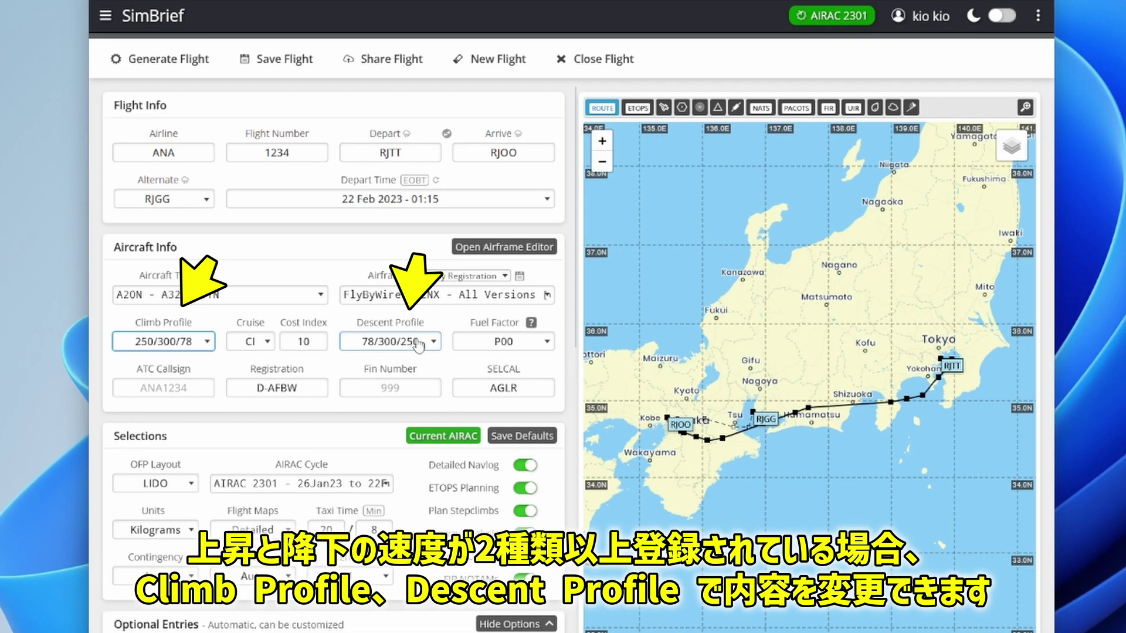
{"action": "left_click", "coordinate": [431, 346]}
{"action": "left_click", "coordinate": [431, 348]}
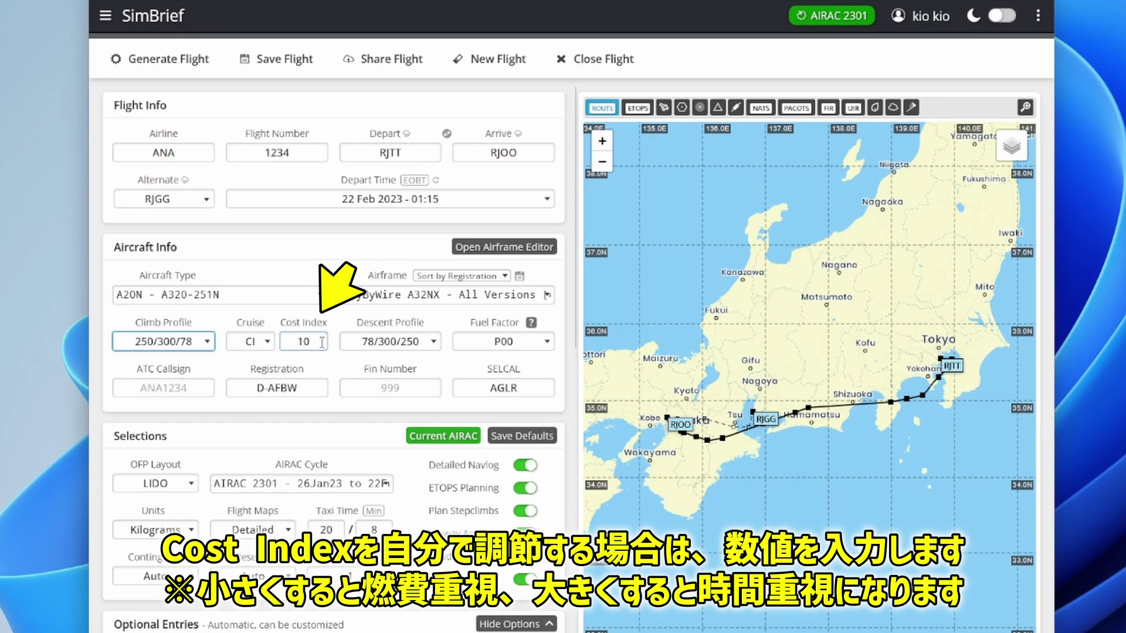
Step: Clear the cost index value 10 so it stays on AUTO
{"action": "double_click", "coordinate": [322, 343]}
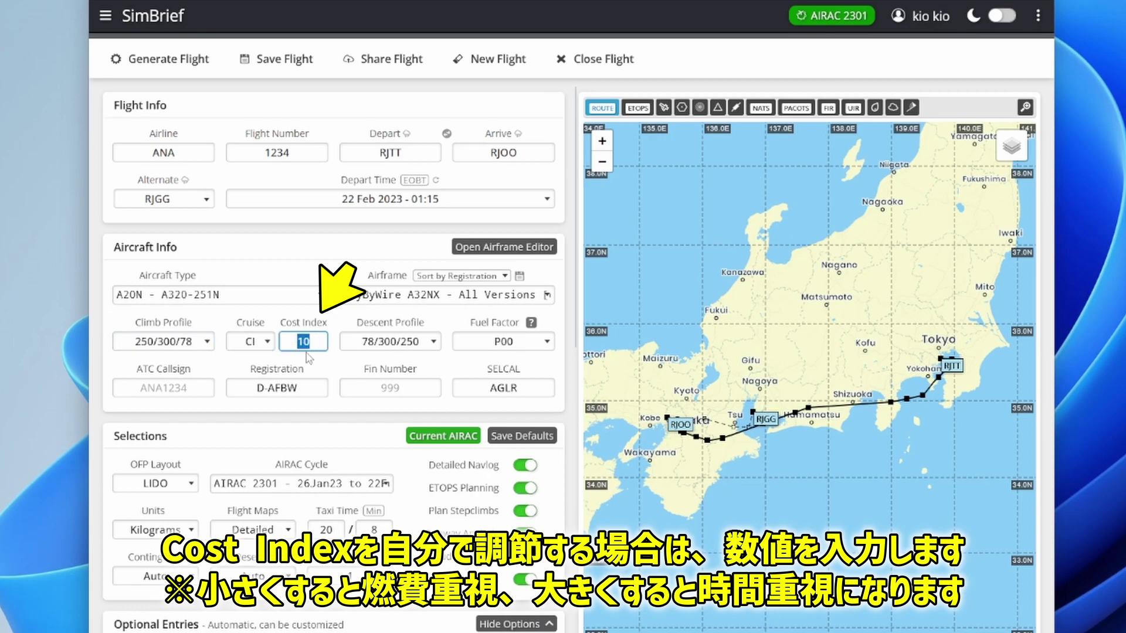
{"action": "key", "text": "BackSpace"}
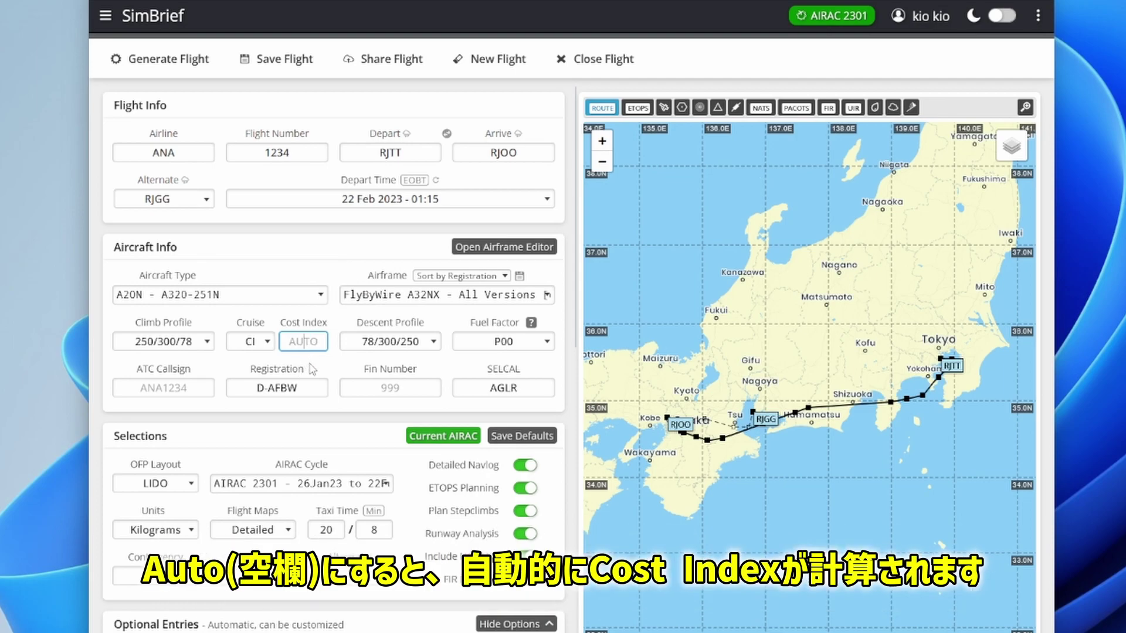
{"action": "left_click", "coordinate": [523, 364]}
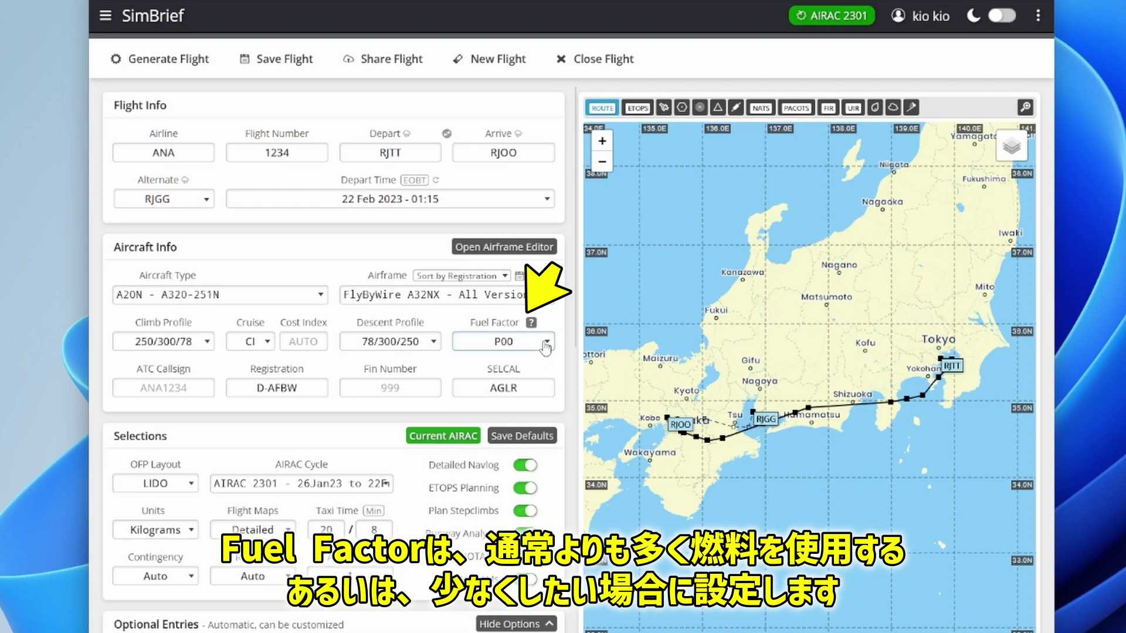
Step: Browse the fuel factor list and keep it at P00
{"action": "left_click", "coordinate": [545, 346]}
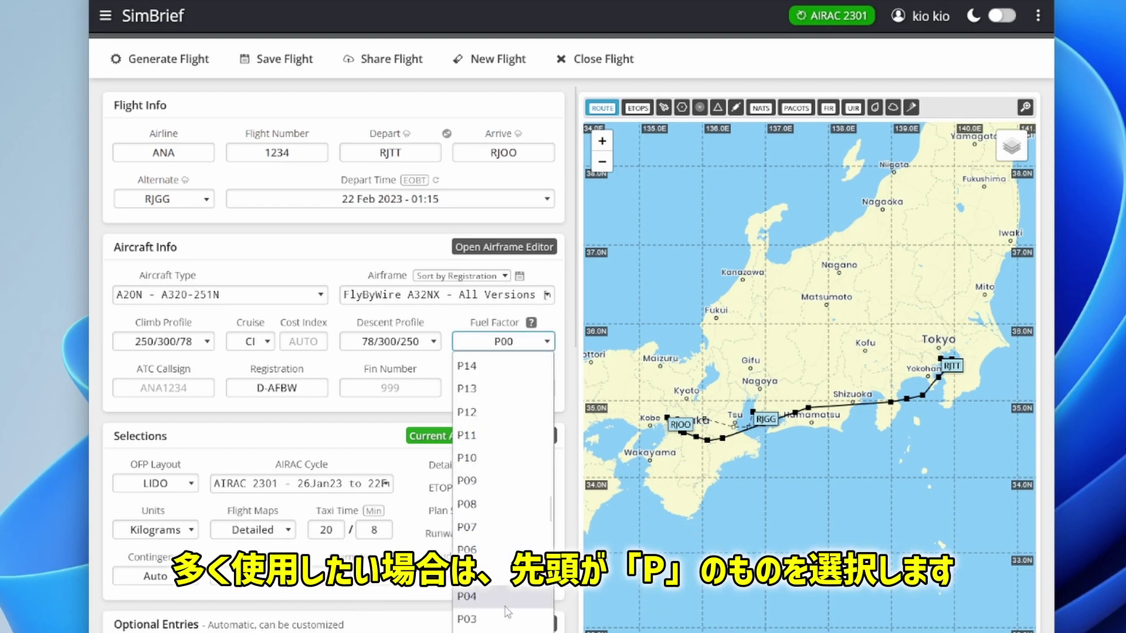
{"action": "scroll", "coordinate": [508, 612], "scroll_direction": "down", "scroll_amount": 2}
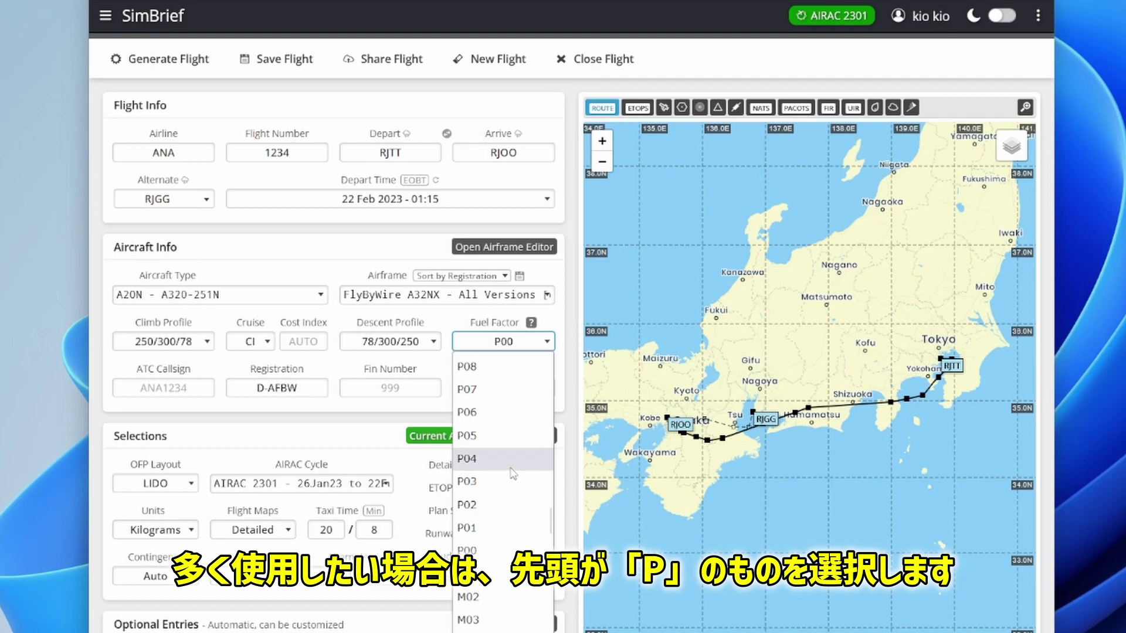
{"action": "scroll", "coordinate": [511, 466], "scroll_direction": "down", "scroll_amount": 3}
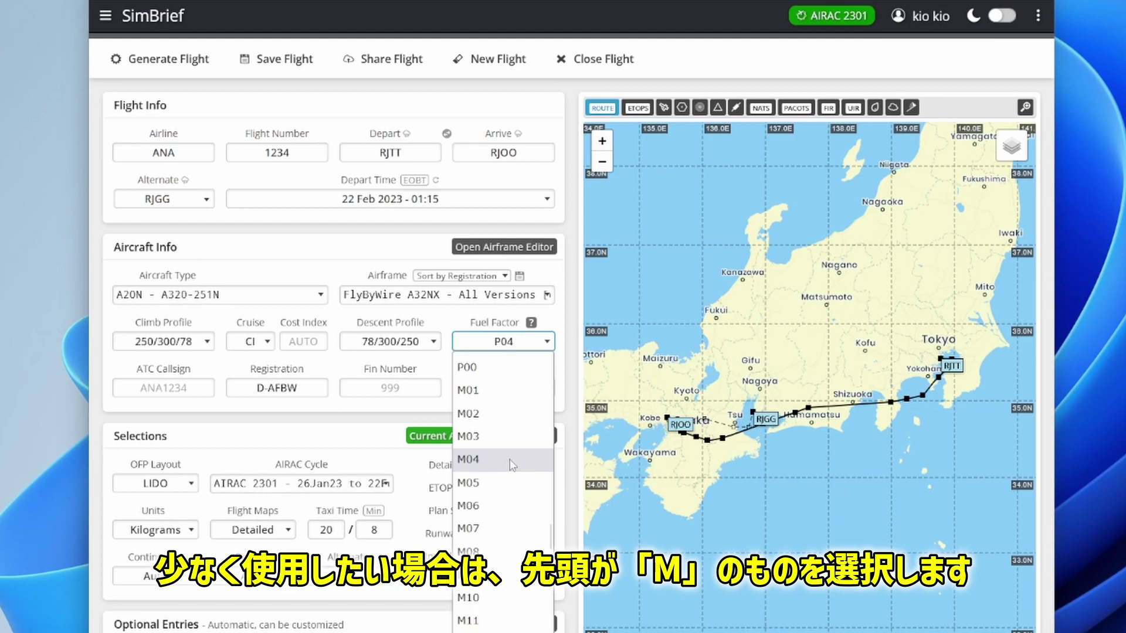
{"action": "left_click", "coordinate": [85, 490]}
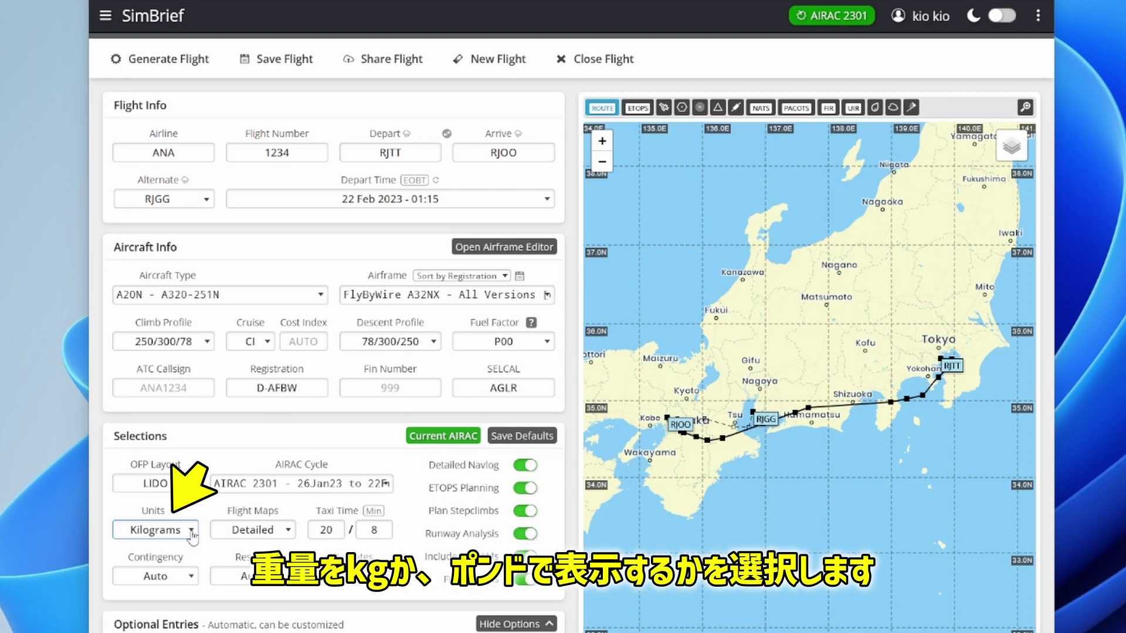
Step: Switch weights to Pounds and change the arrival runway to 14R, accepting new SIDs/STARs
{"action": "left_click", "coordinate": [192, 535]}
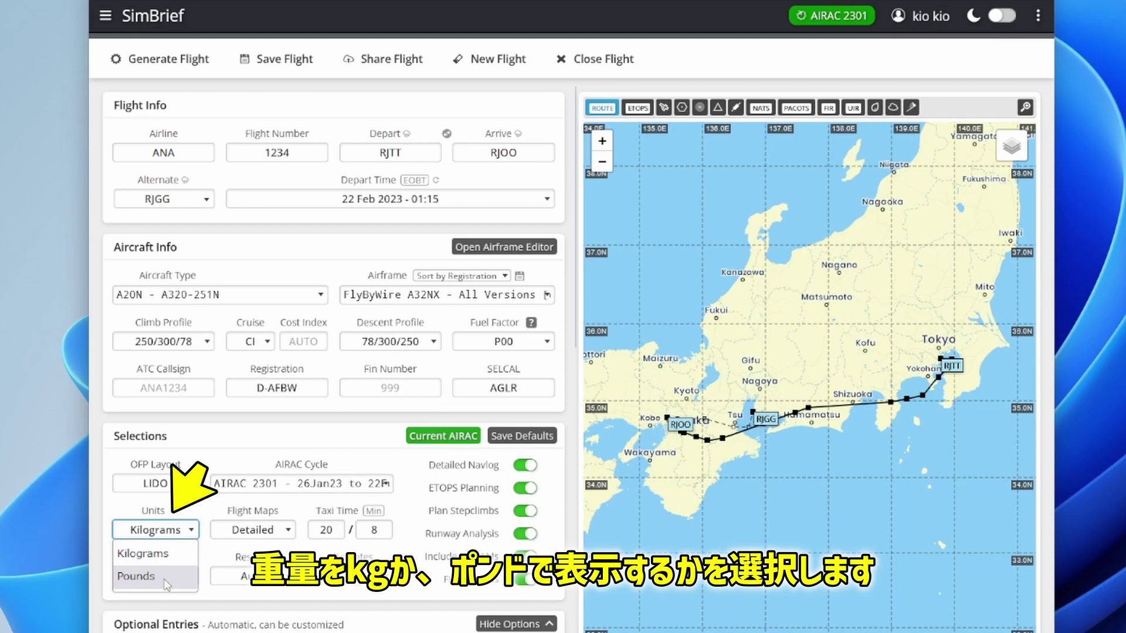
{"action": "left_click", "coordinate": [166, 582]}
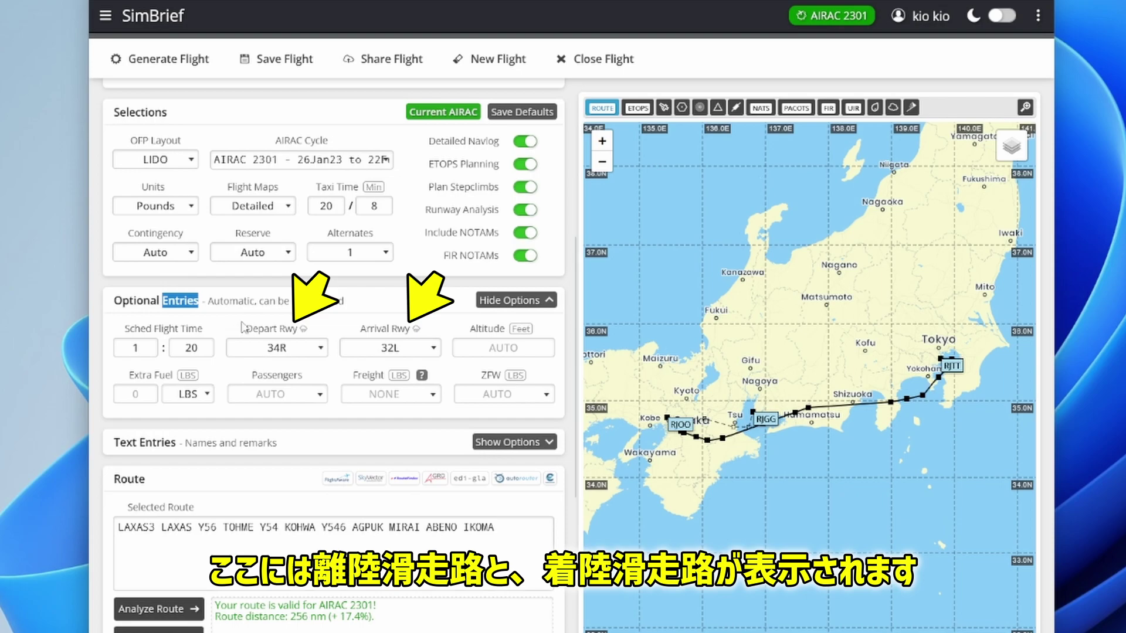
{"action": "left_click", "coordinate": [437, 349]}
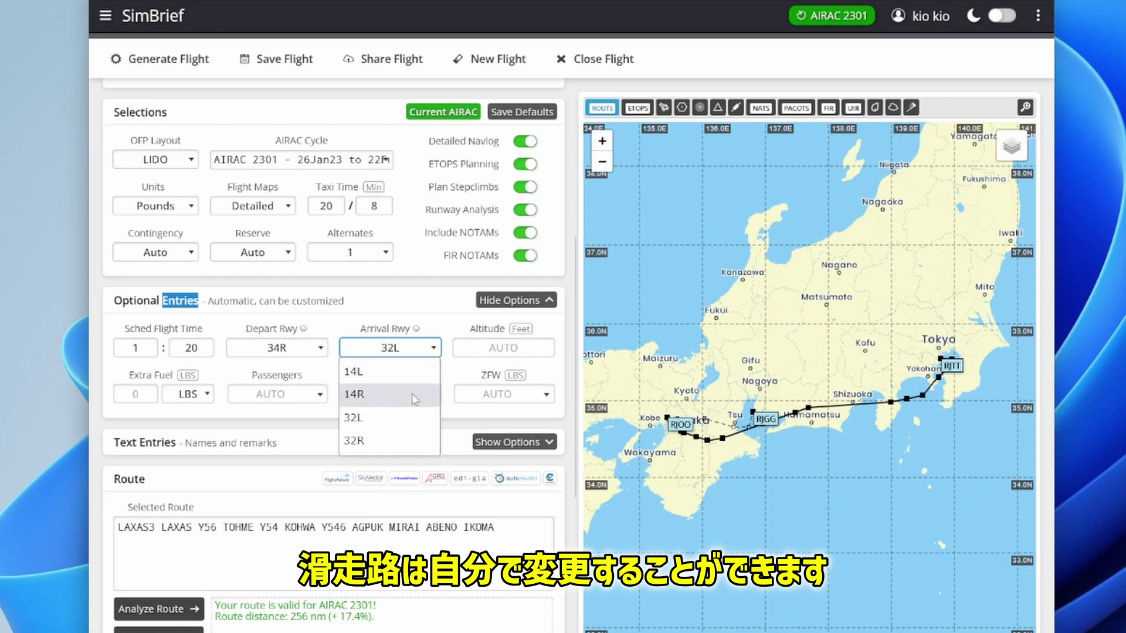
{"action": "left_click", "coordinate": [413, 403]}
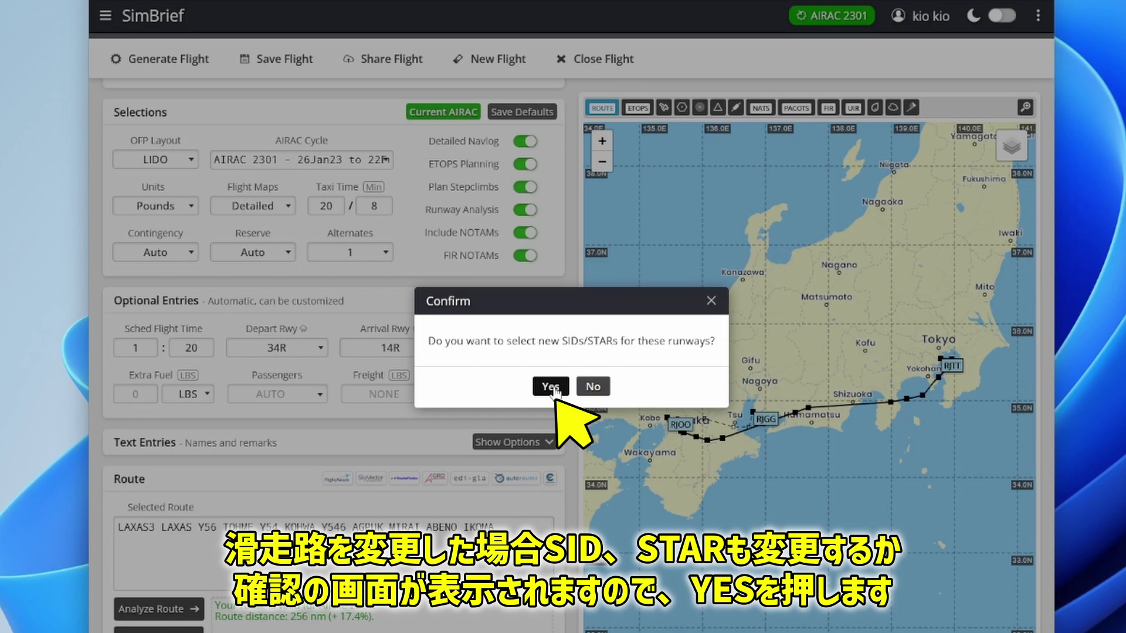
{"action": "left_click", "coordinate": [551, 386]}
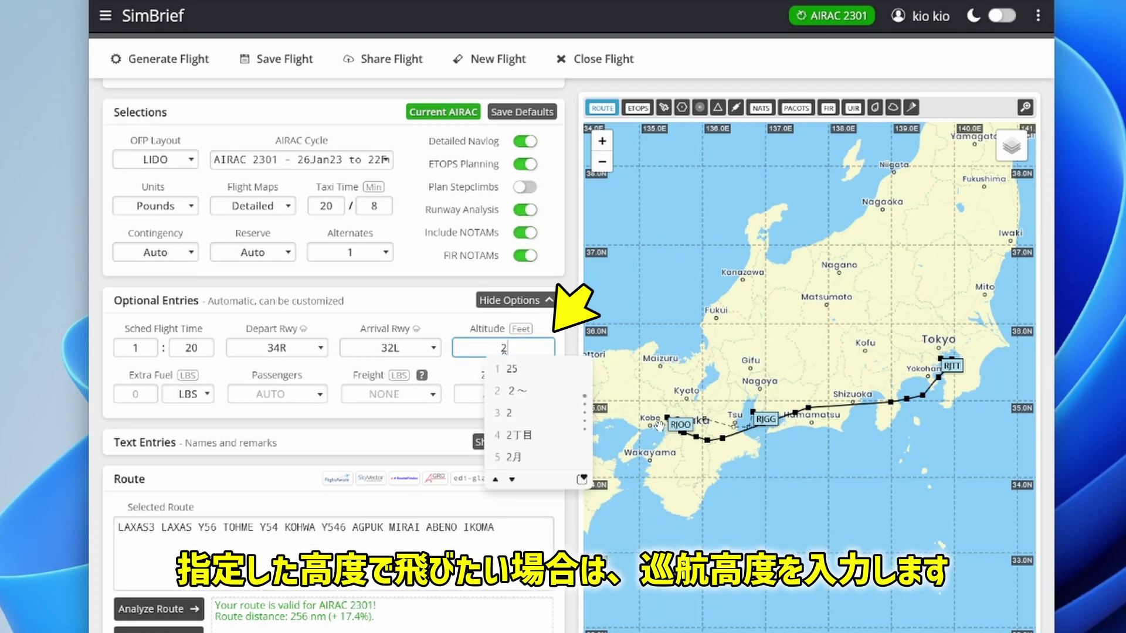
Step: Complete the 29000 ft cruise altitude entry and move to the freight weight field
{"action": "type", "text": "9"}
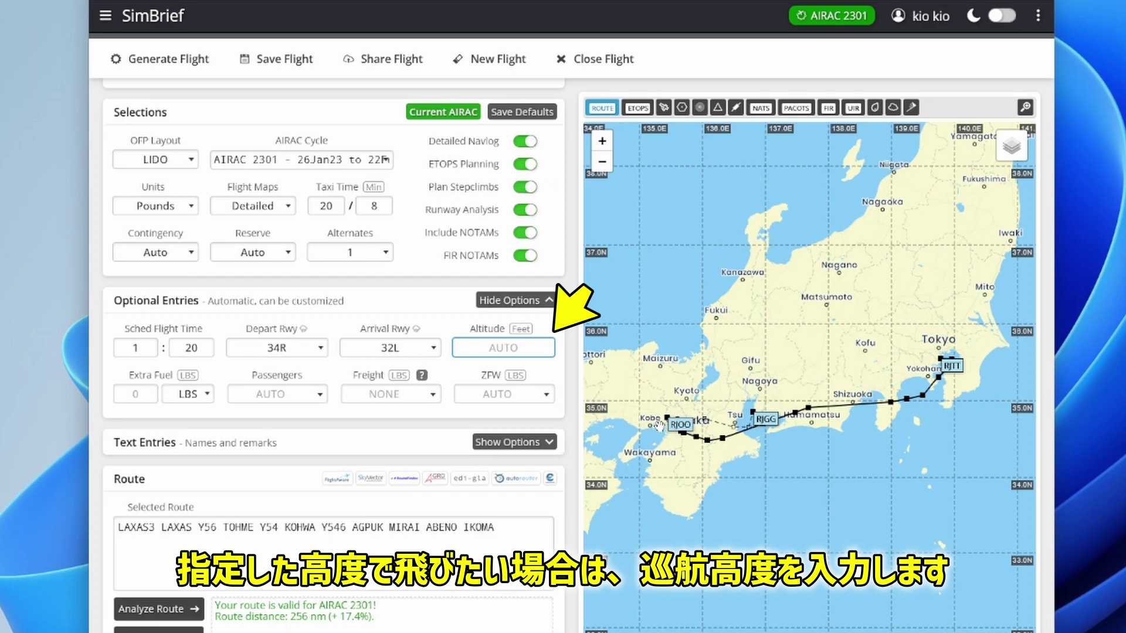
{"action": "type", "text": "000"}
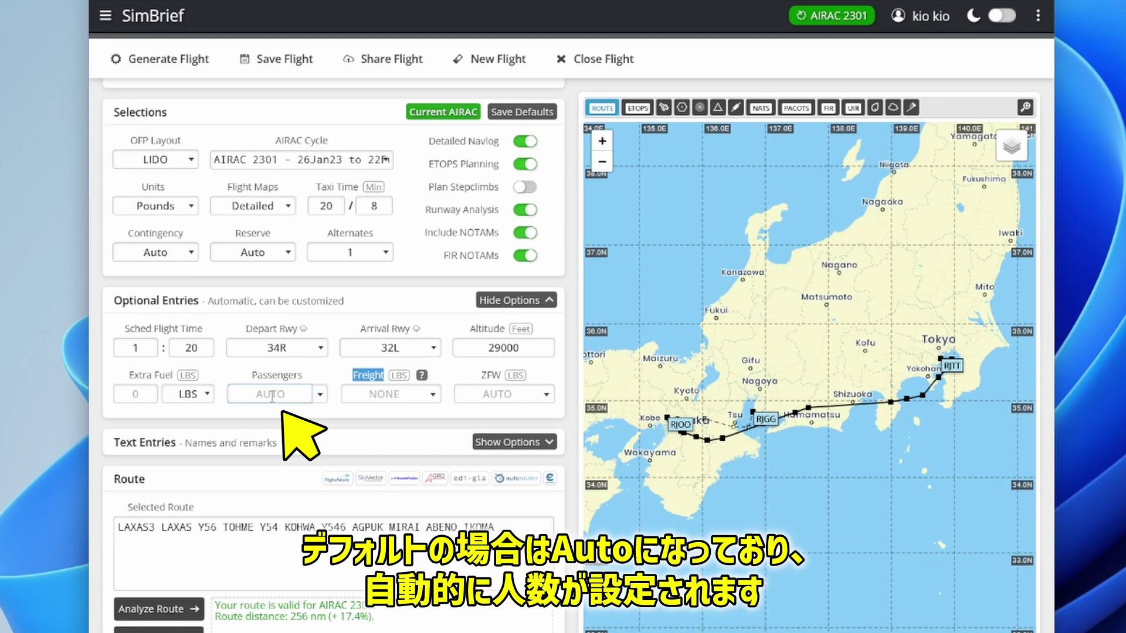
{"action": "left_click", "coordinate": [384, 394]}
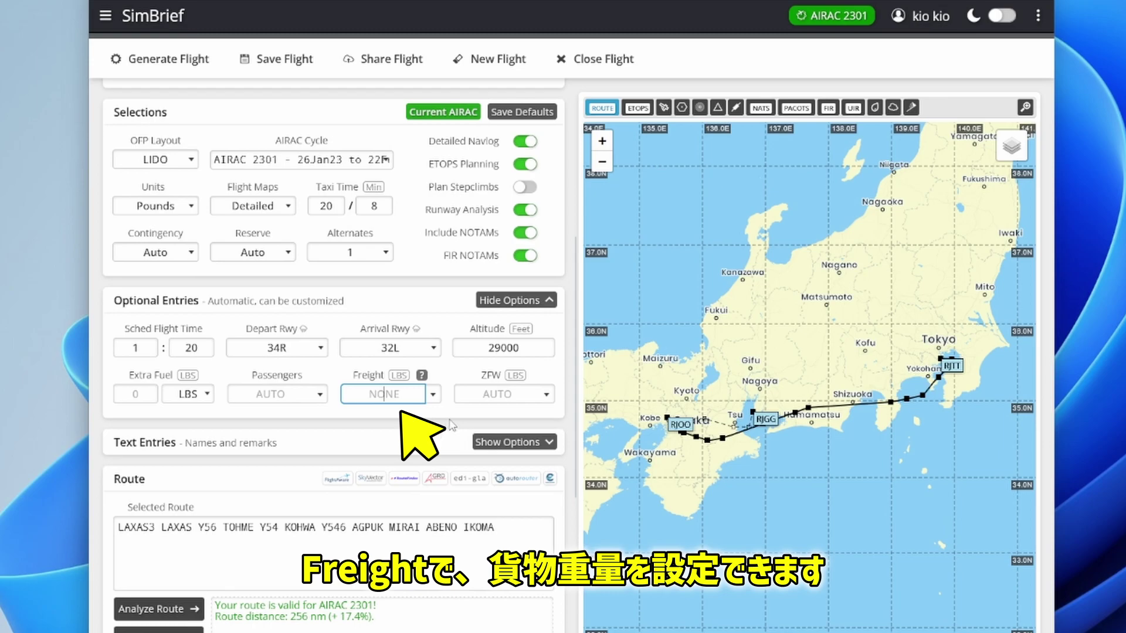
{"action": "scroll", "coordinate": [387, 381], "scroll_direction": "down", "scroll_amount": 5}
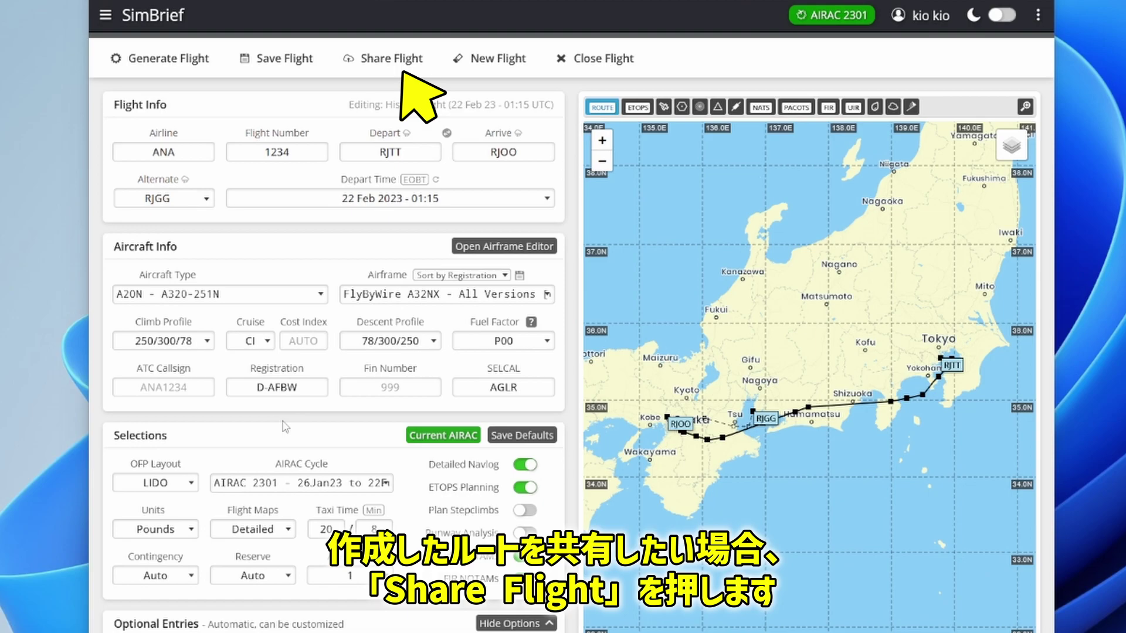
Step: Copy the ANA1234 flight's share link, then move to the Captain Name entry
{"action": "left_click", "coordinate": [377, 60]}
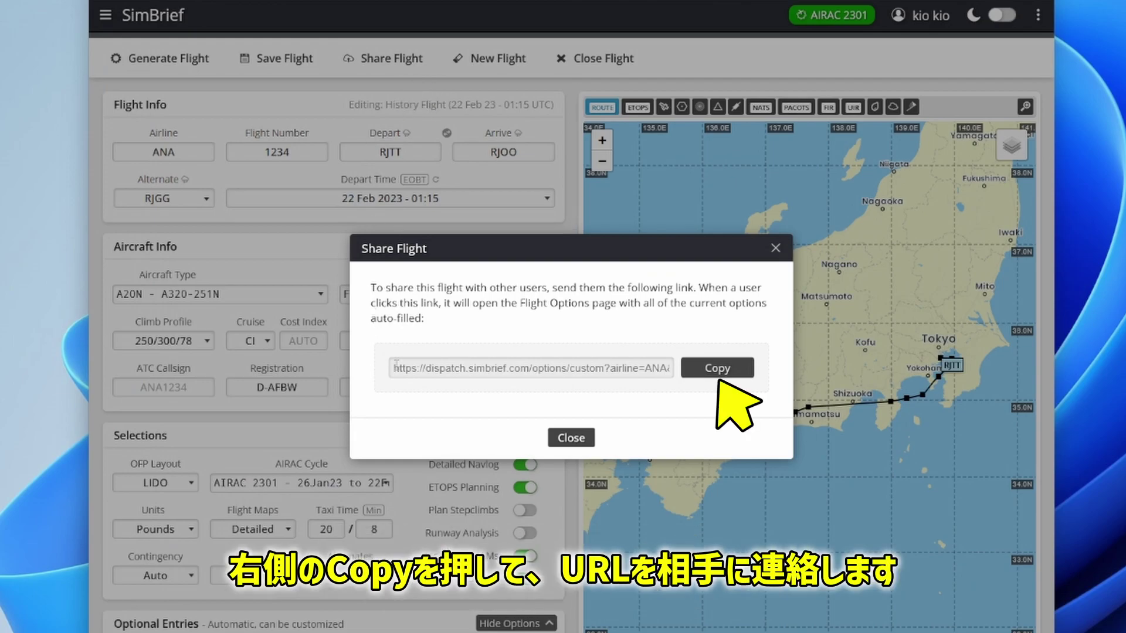
{"action": "left_click", "coordinate": [737, 374]}
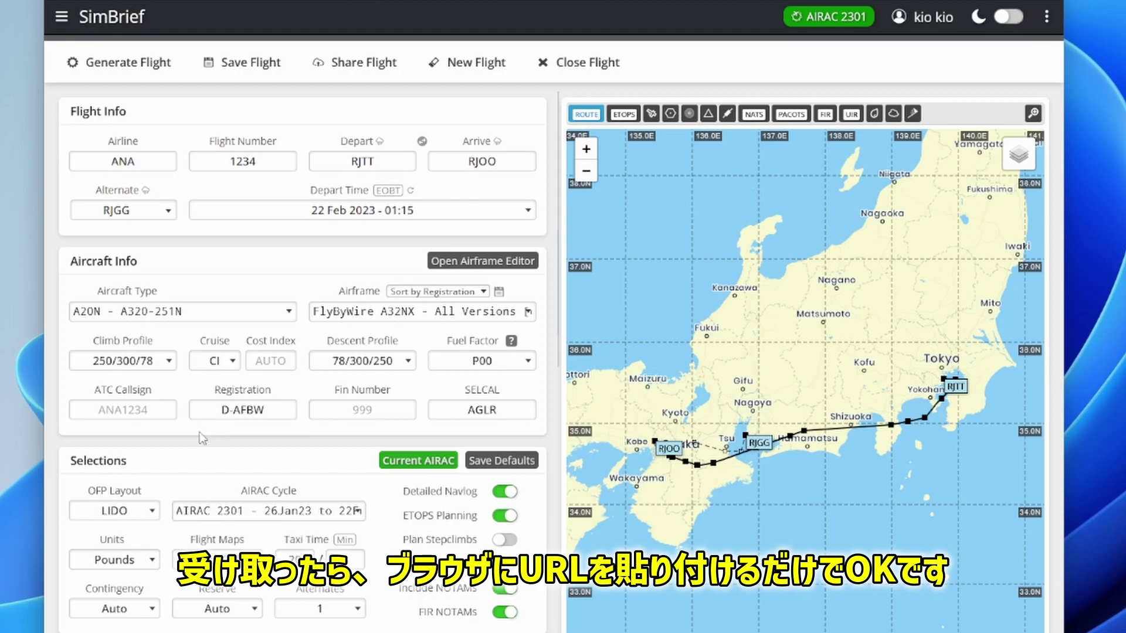
{"action": "scroll", "coordinate": [330, 373], "scroll_direction": "down", "scroll_amount": 8}
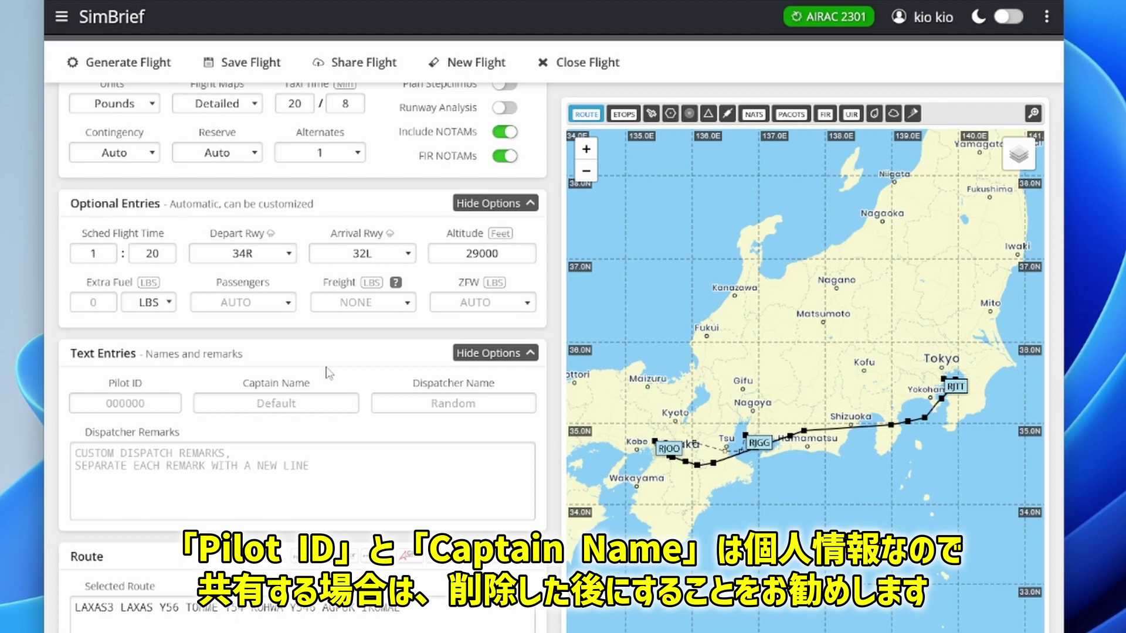
{"action": "left_click", "coordinate": [316, 404]}
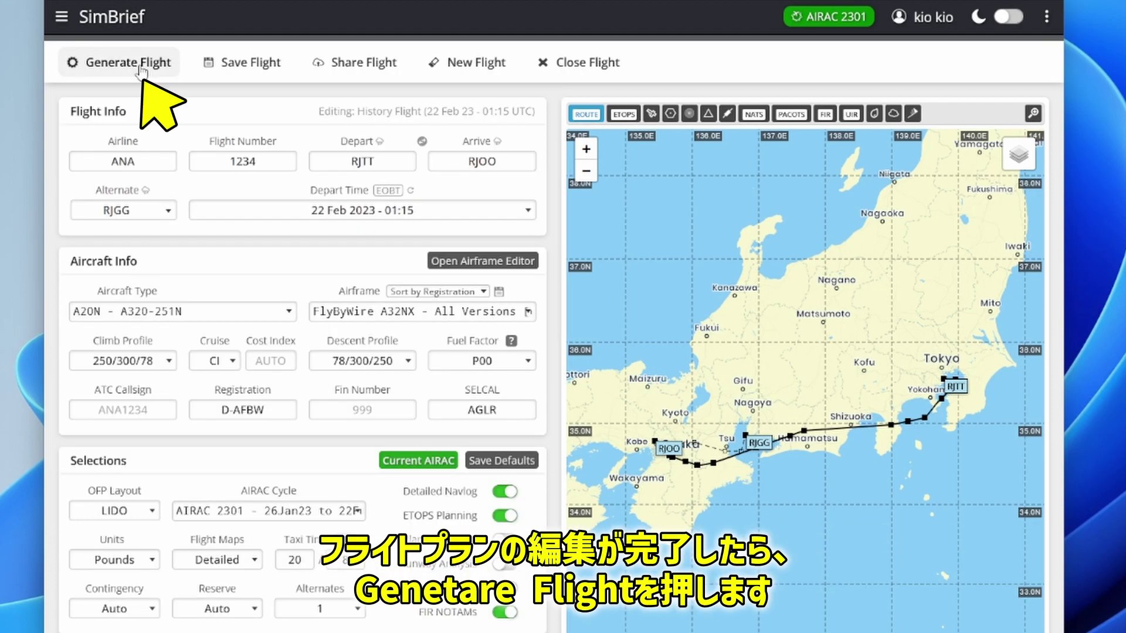
Step: Generate the OFP and review the briefing preview, RJTT METAR/TAF/NOTAMs and download formats
{"action": "left_click", "coordinate": [141, 64]}
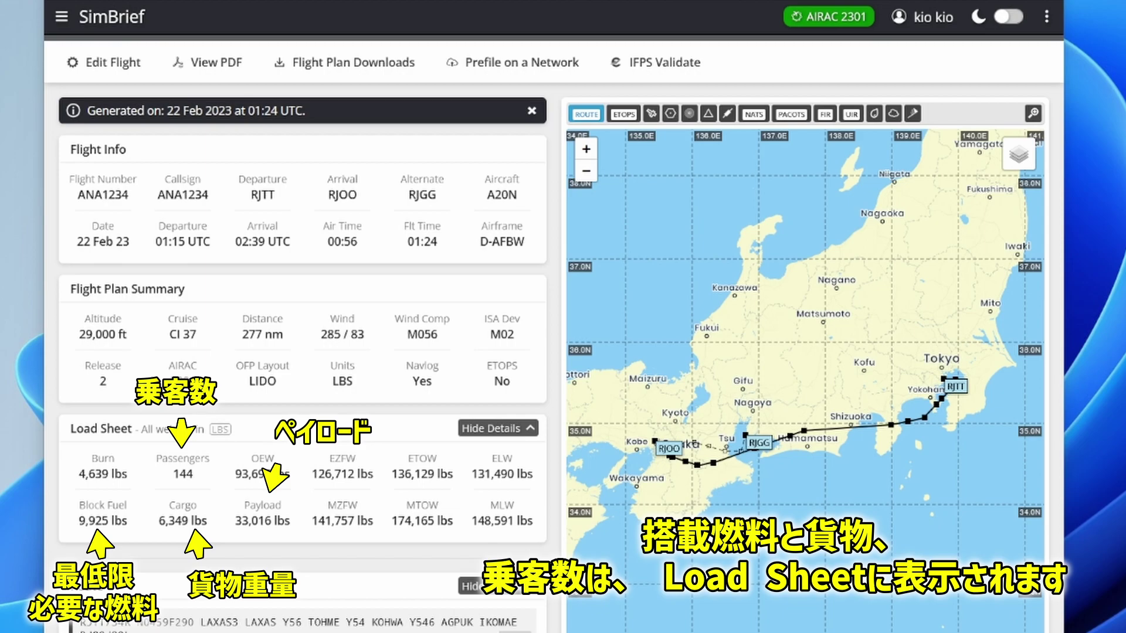
{"action": "scroll", "coordinate": [456, 504], "scroll_direction": "down", "scroll_amount": 5}
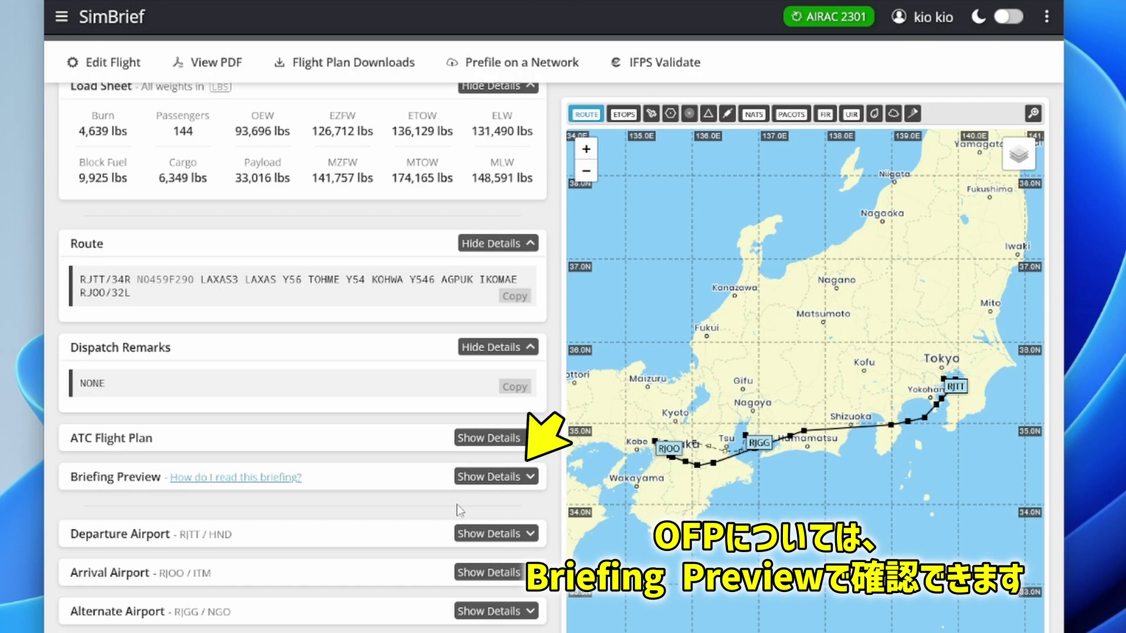
{"action": "left_click", "coordinate": [494, 477]}
{"action": "scroll", "coordinate": [491, 481], "scroll_direction": "down", "scroll_amount": 4}
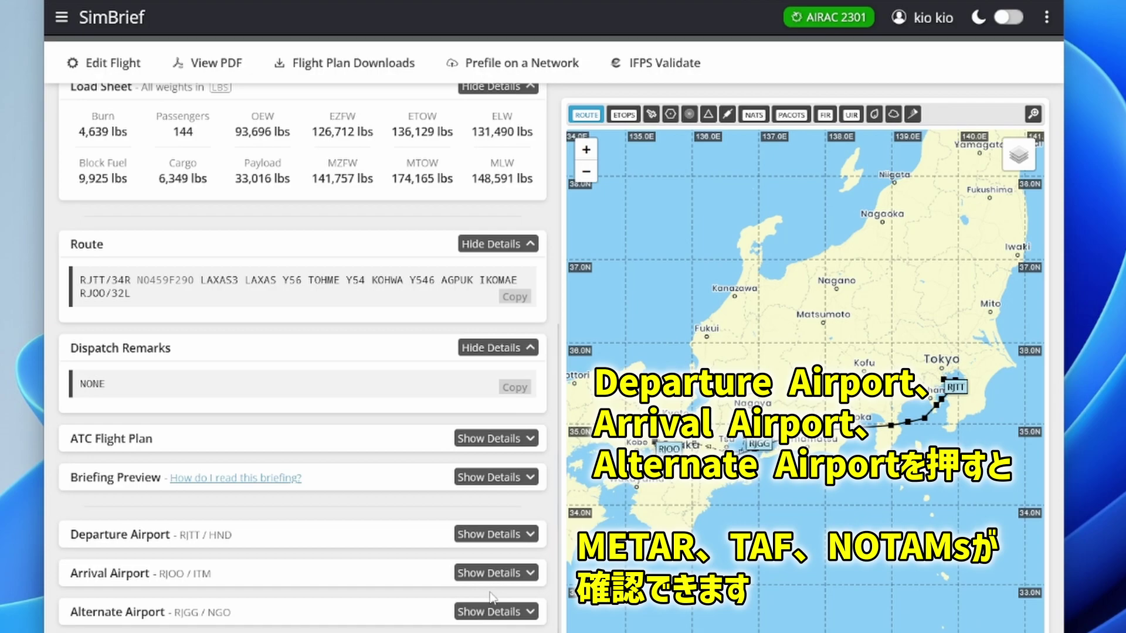
{"action": "left_click", "coordinate": [516, 536]}
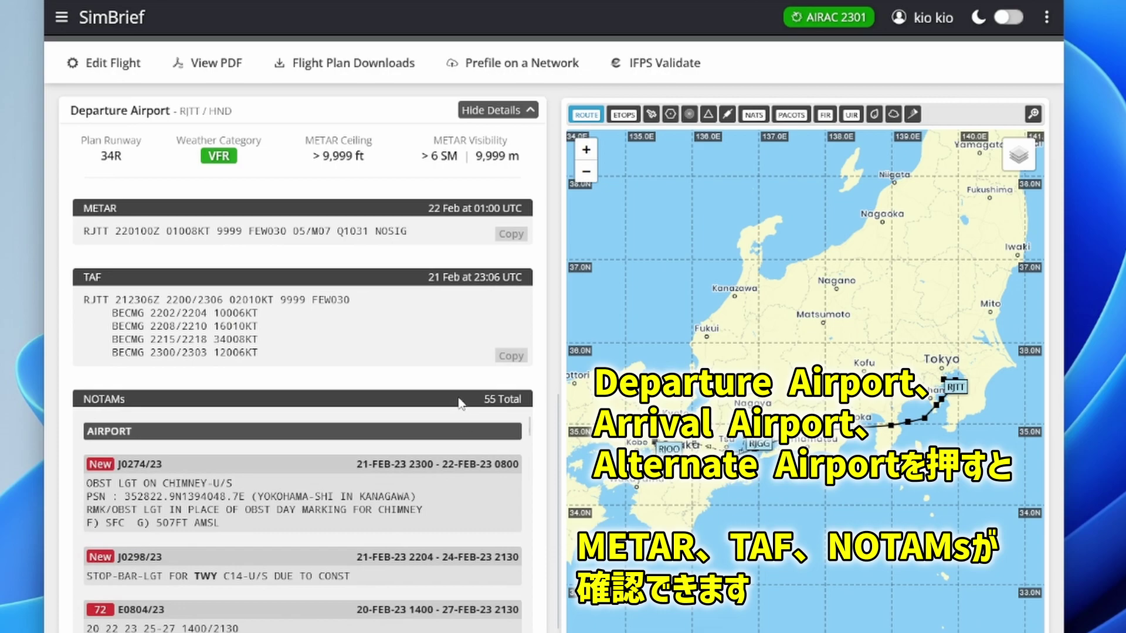
{"action": "scroll", "coordinate": [154, 450], "scroll_direction": "down", "scroll_amount": 3}
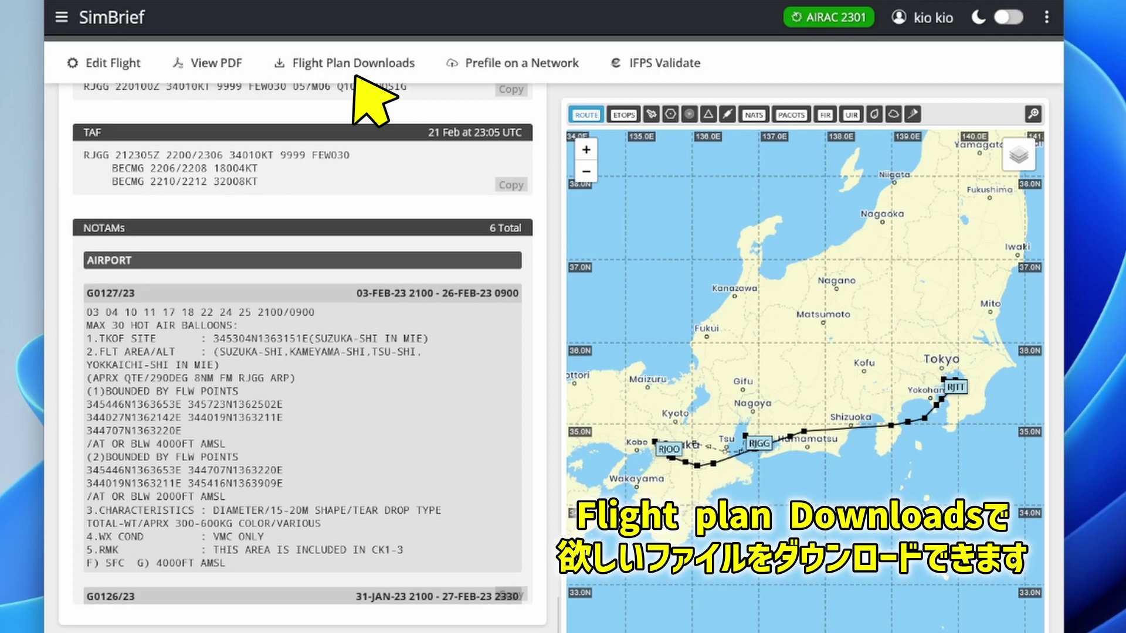
{"action": "left_click", "coordinate": [344, 62]}
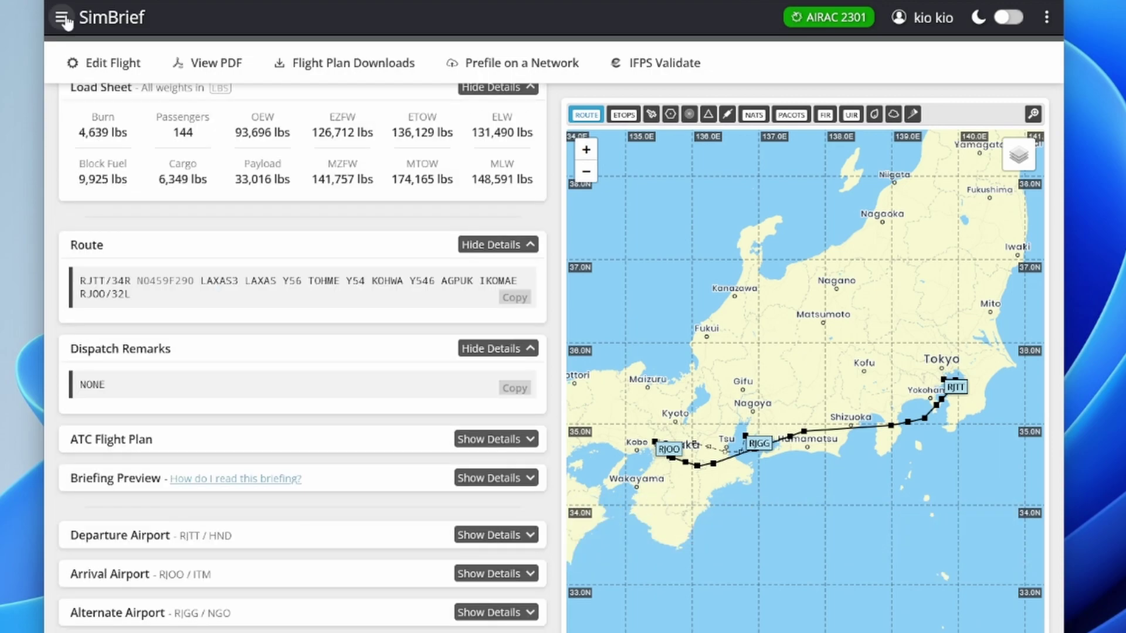
{"action": "left_click", "coordinate": [61, 16]}
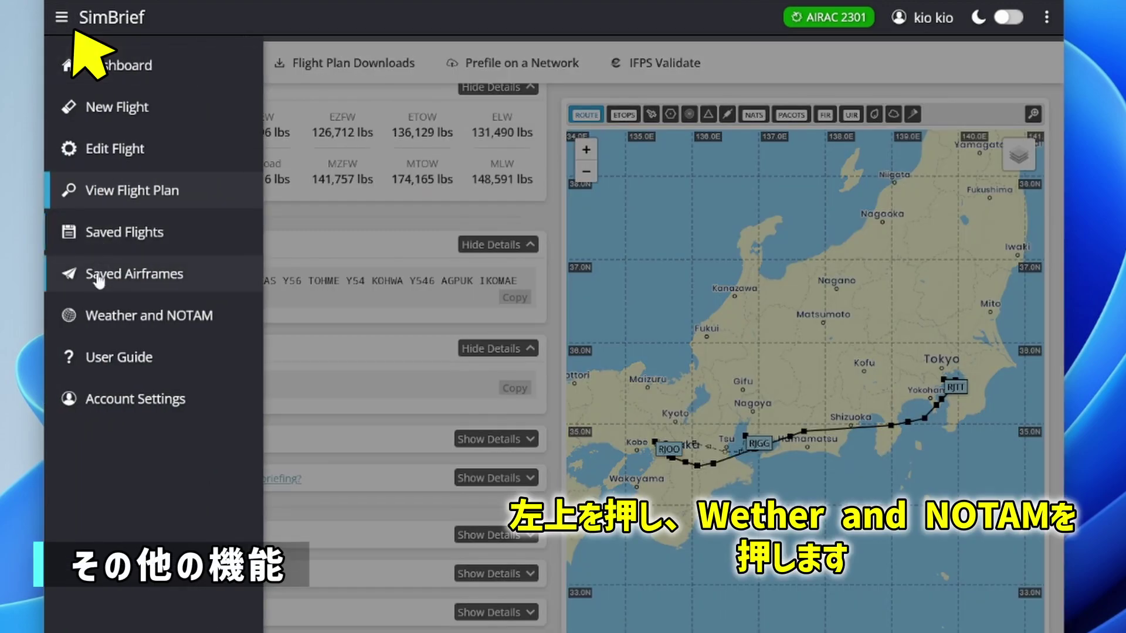
Step: On the Weather and NOTAM page, fill airports from the last flight and search RJTT, RJOO, RJGG
{"action": "left_click", "coordinate": [105, 318]}
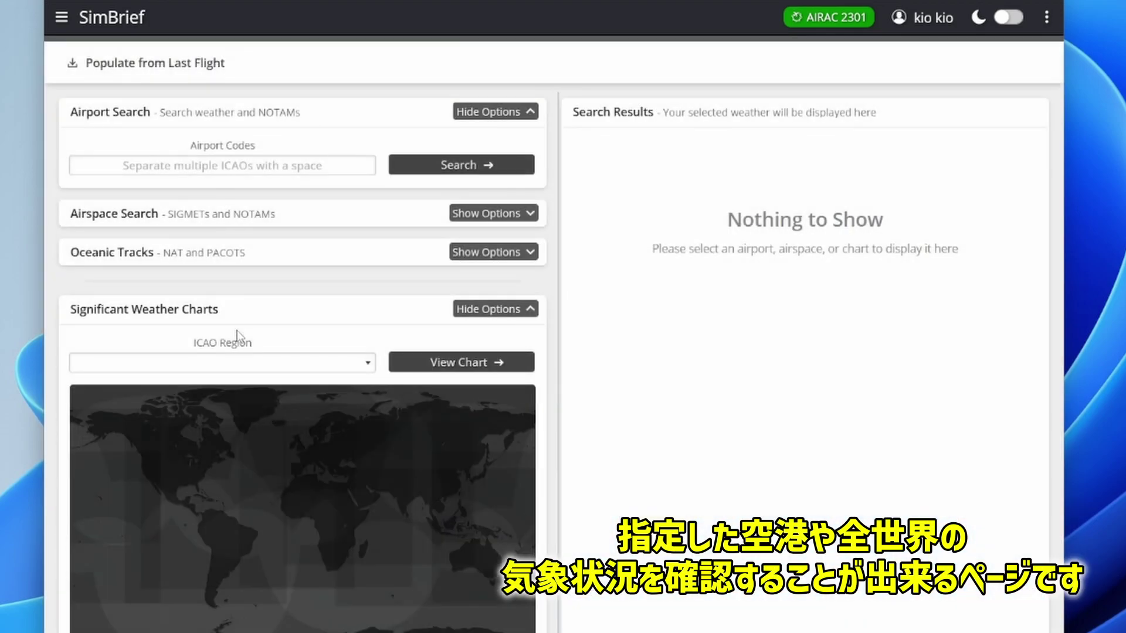
{"action": "left_click", "coordinate": [244, 166]}
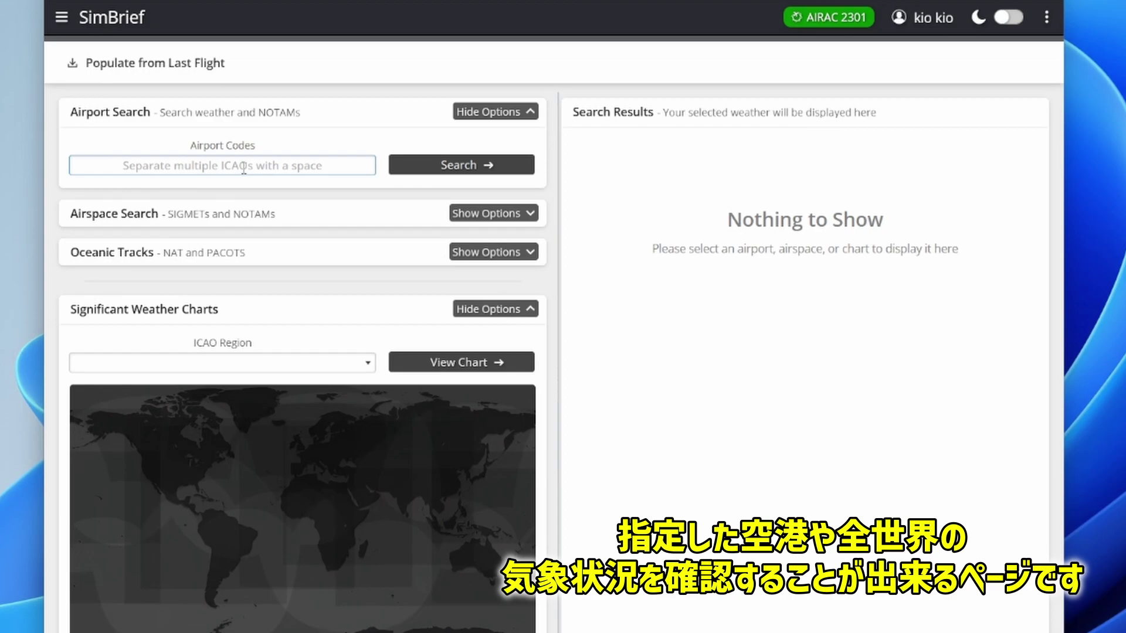
{"action": "left_click", "coordinate": [244, 167]}
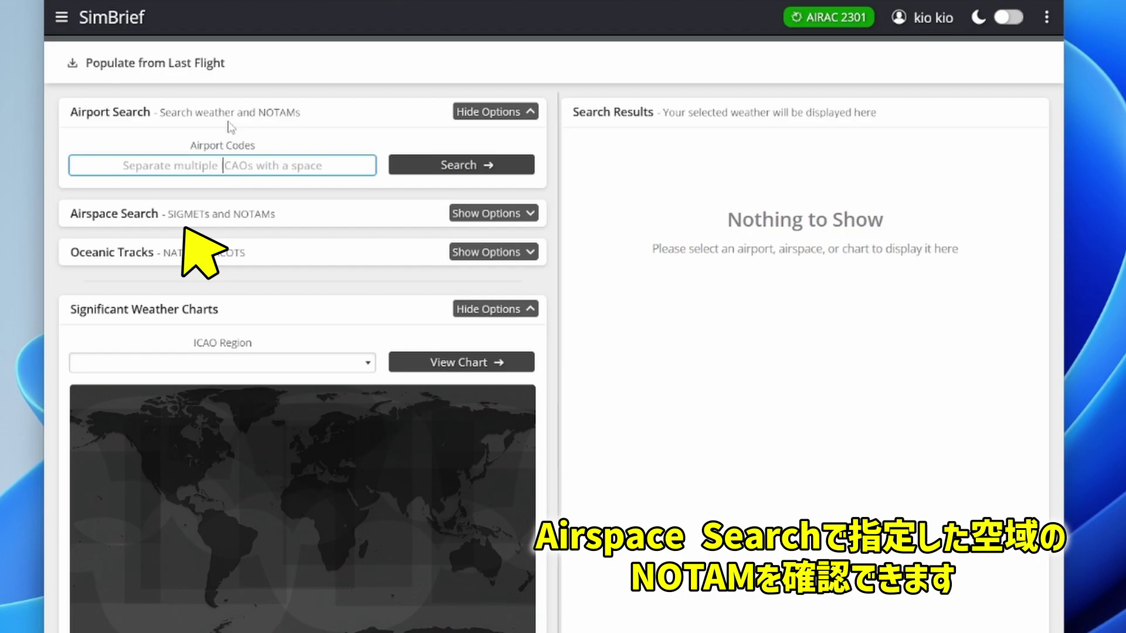
{"action": "left_click", "coordinate": [215, 66]}
{"action": "left_click", "coordinate": [216, 66]}
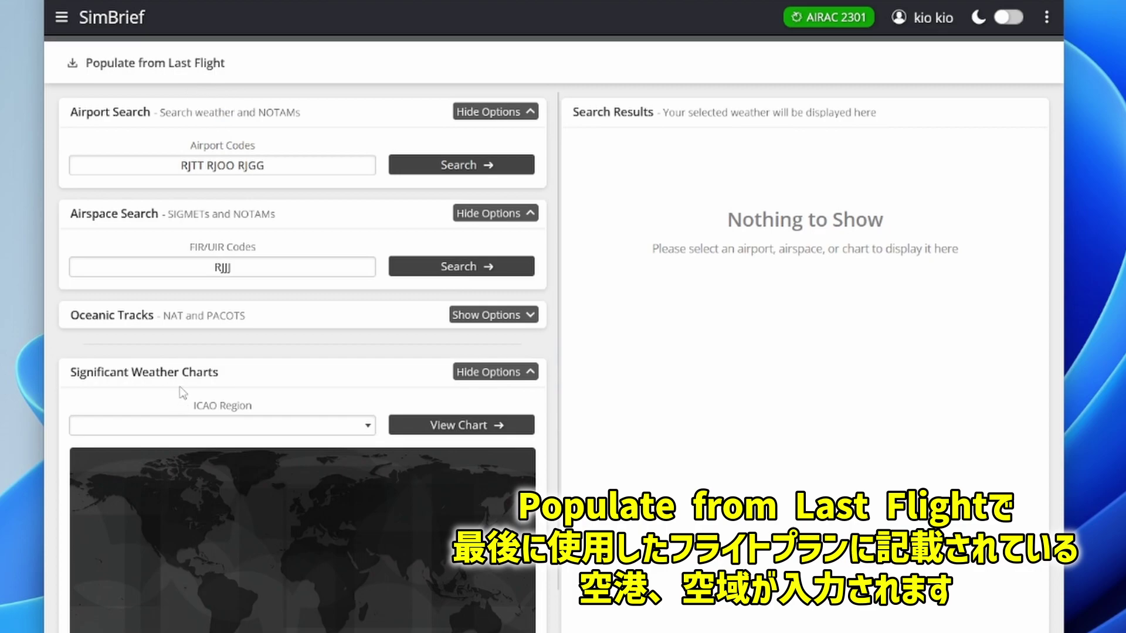
{"action": "left_click", "coordinate": [447, 170]}
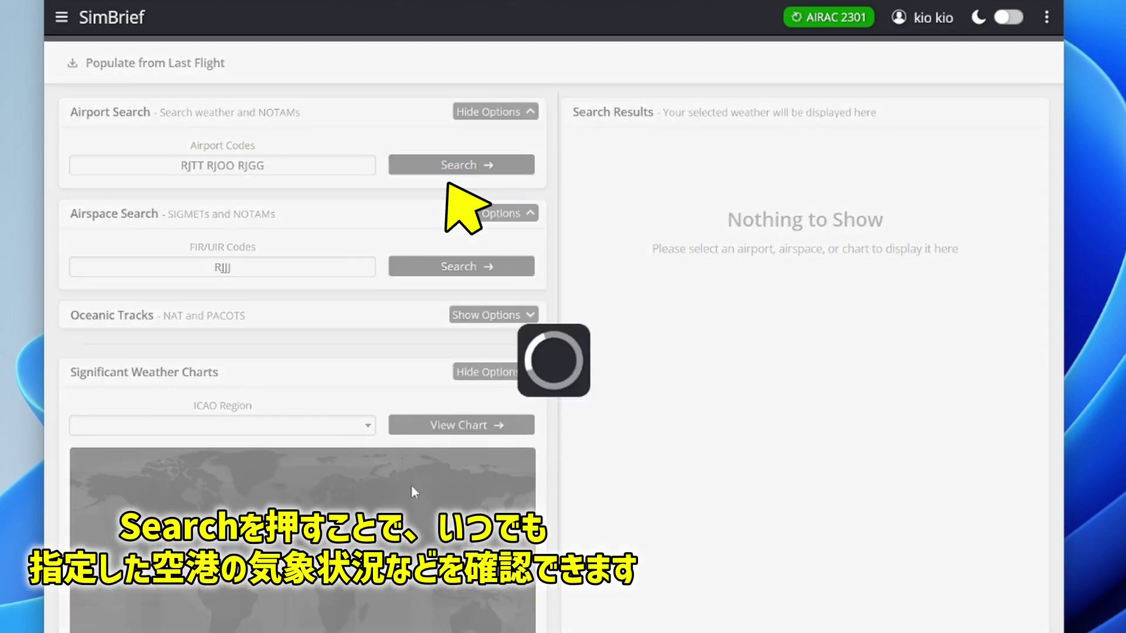
{"action": "scroll", "coordinate": [562, 588], "scroll_direction": "down", "scroll_amount": 6}
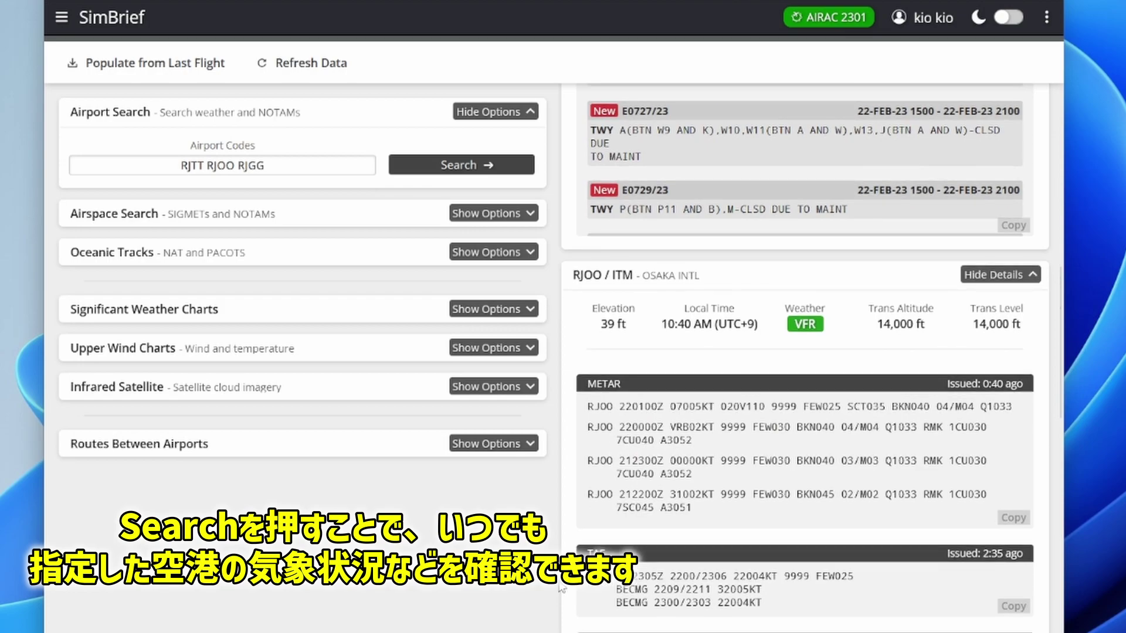
{"action": "scroll", "coordinate": [562, 588], "scroll_direction": "down", "scroll_amount": 15}
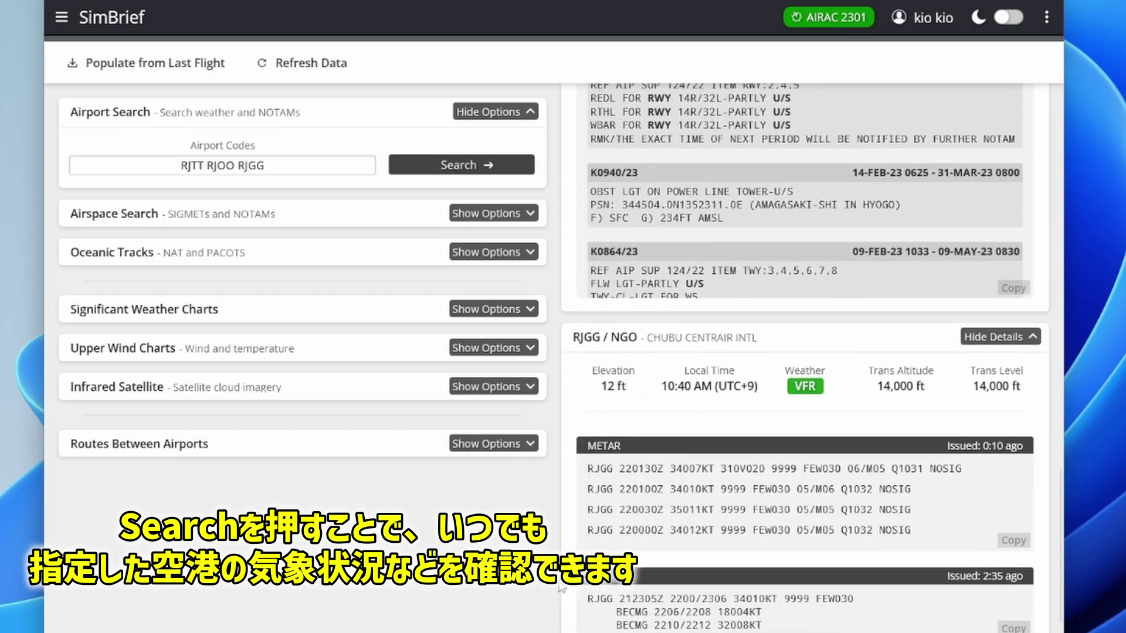